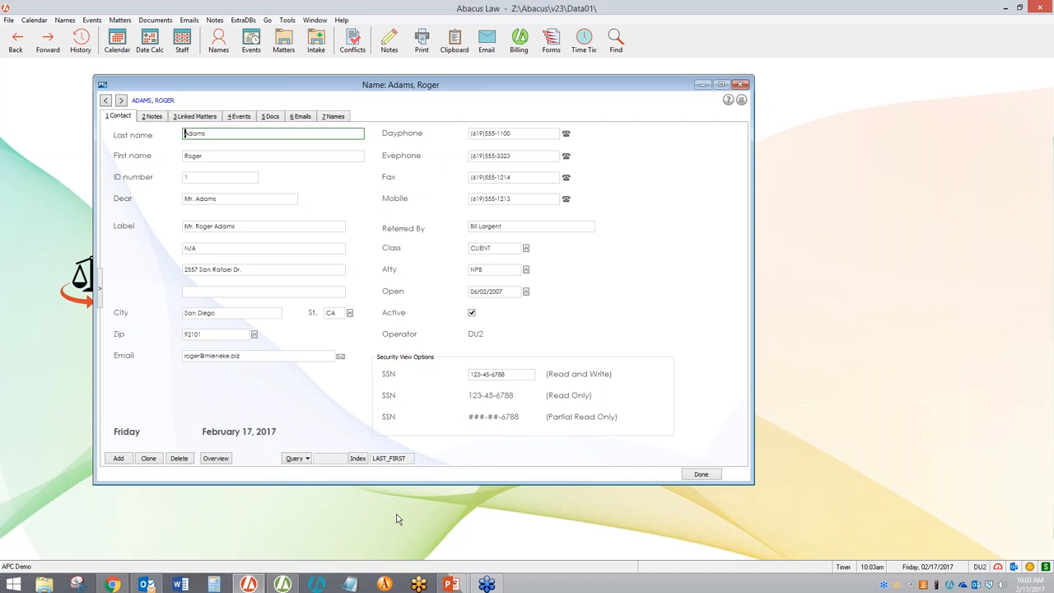
# Examine the editable SSN field in the contact record's security view options by highlighting its value
pyautogui.click(473, 374)
pyautogui.moveTo(508, 374); pyautogui.dragTo(459, 378)
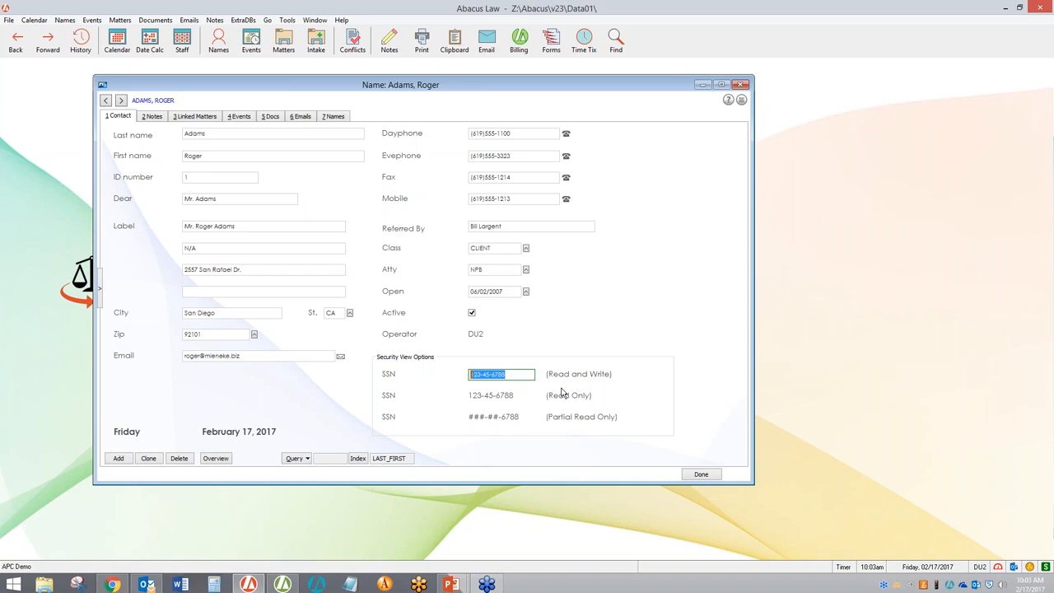
pyautogui.click(517, 375)
# Switch to Abacus Accounting and open the time ticket browser to view the recorded tickets
pyautogui.click(282, 584)
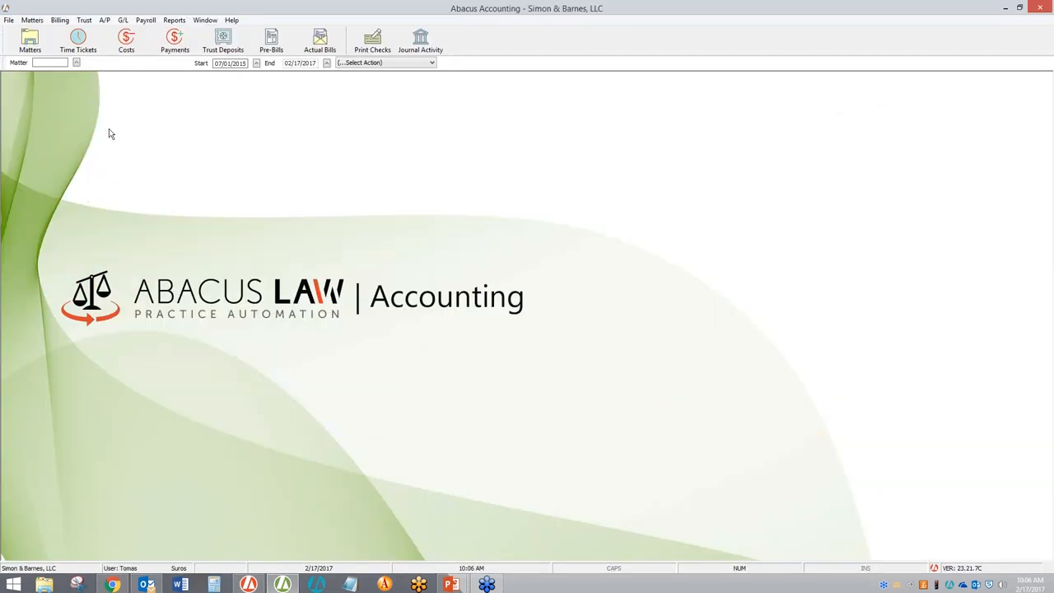
pyautogui.click(83, 44)
pyautogui.click(384, 333)
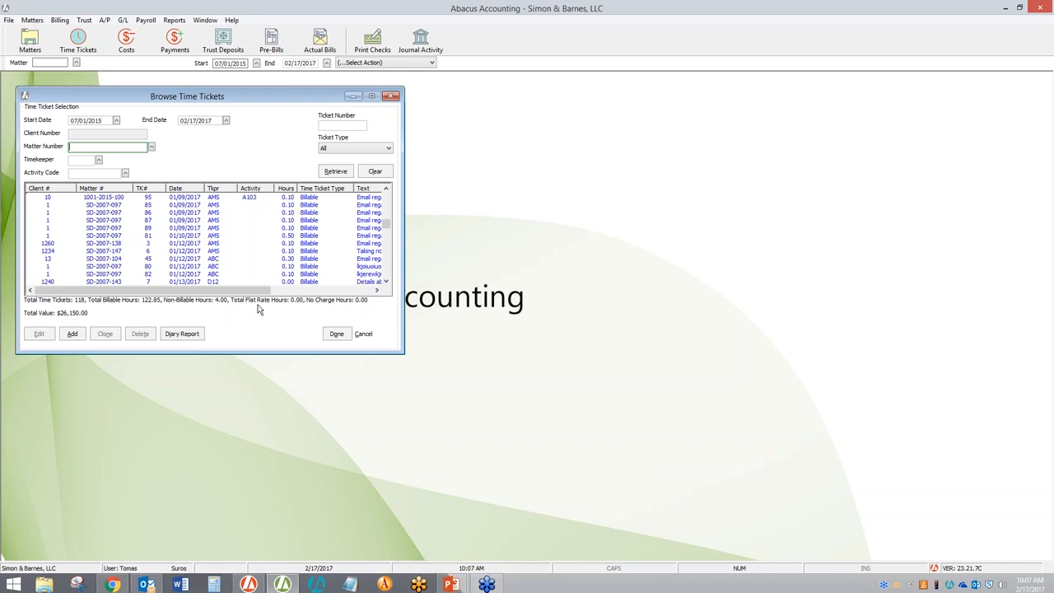
# Switch to Abacus Law and retrieve its time tickets with a start date of 01/17/2017 and end date of 02/17/2017
pyautogui.click(251, 585)
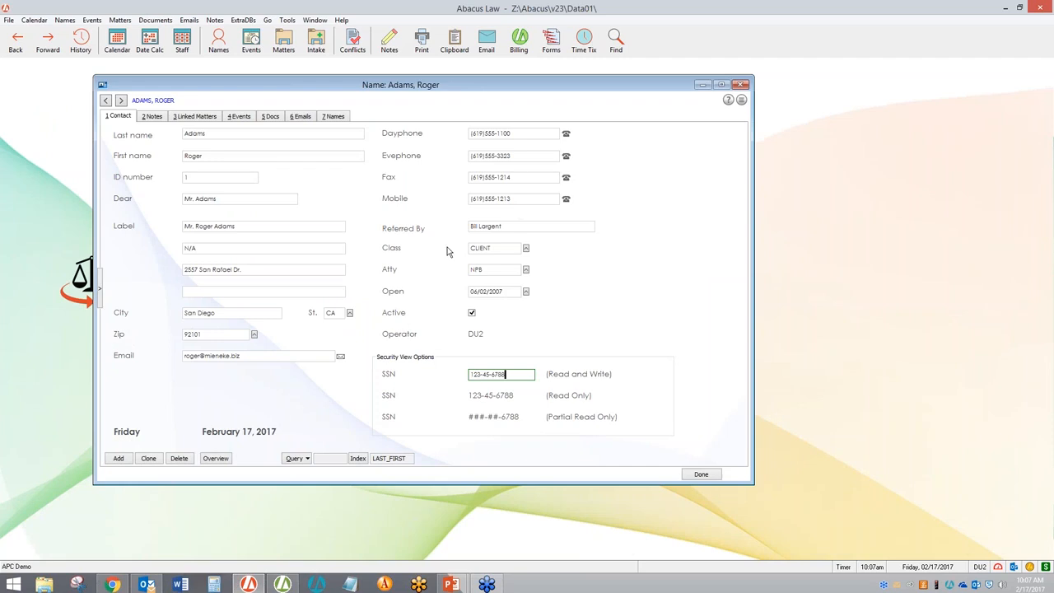
pyautogui.click(590, 49)
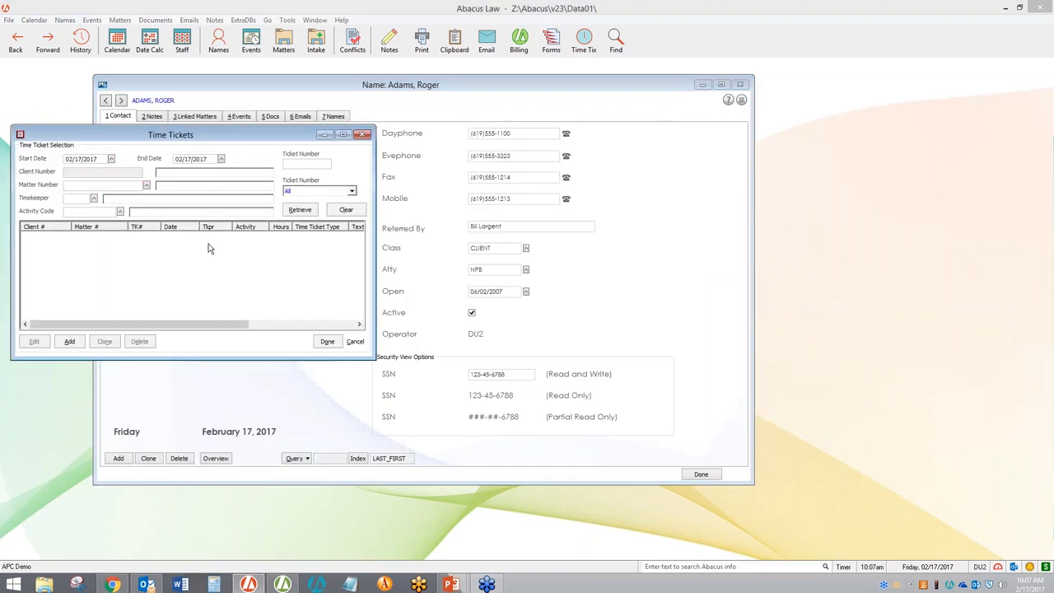
pyautogui.click(285, 211)
pyautogui.moveTo(66, 159); pyautogui.dragTo(85, 159)
pyautogui.doubleClick(86, 159)
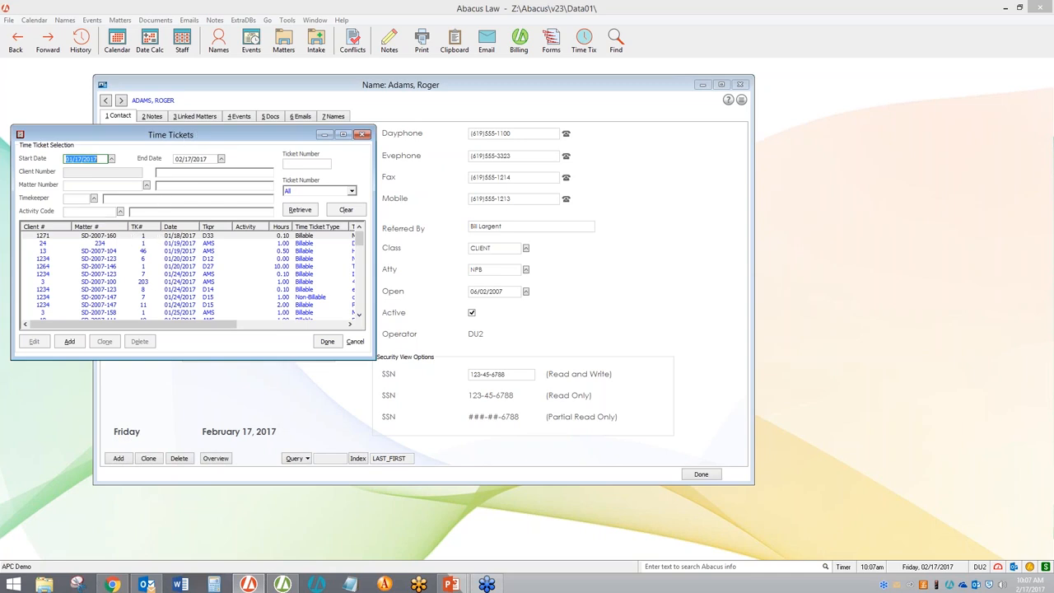
# Select time ticket 203 of matter SD-2007-100 for inspection, and close the time ticket list without changes
pyautogui.click(66, 199)
pyautogui.click(182, 281)
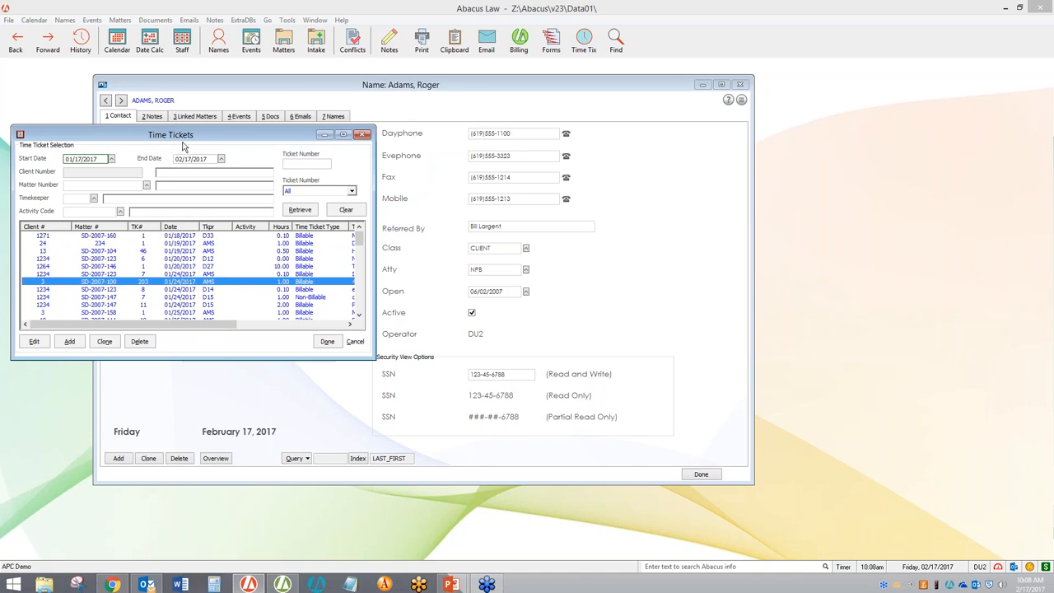
pyautogui.click(78, 184)
pyautogui.click(355, 341)
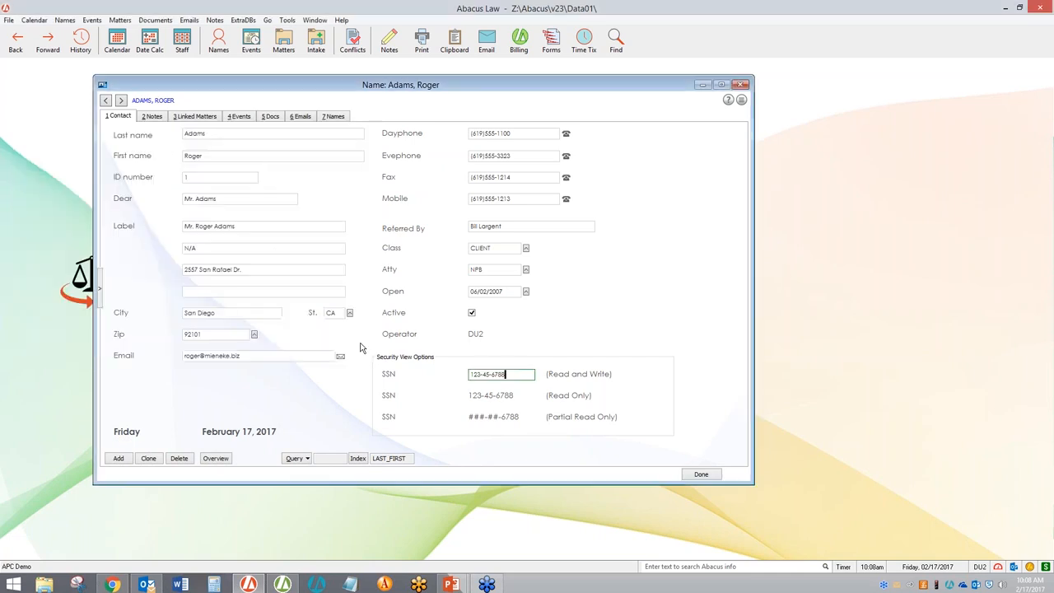
# Open the User Manager and select user D17, who has the Attorney security profile
pyautogui.click(9, 21)
pyautogui.moveTo(35, 47)
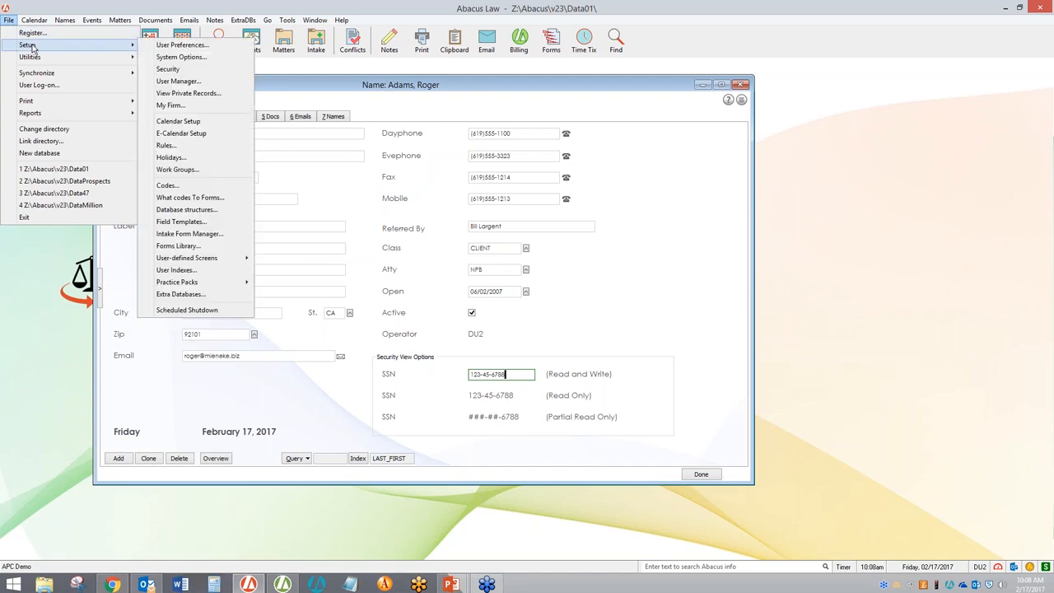
pyautogui.click(174, 82)
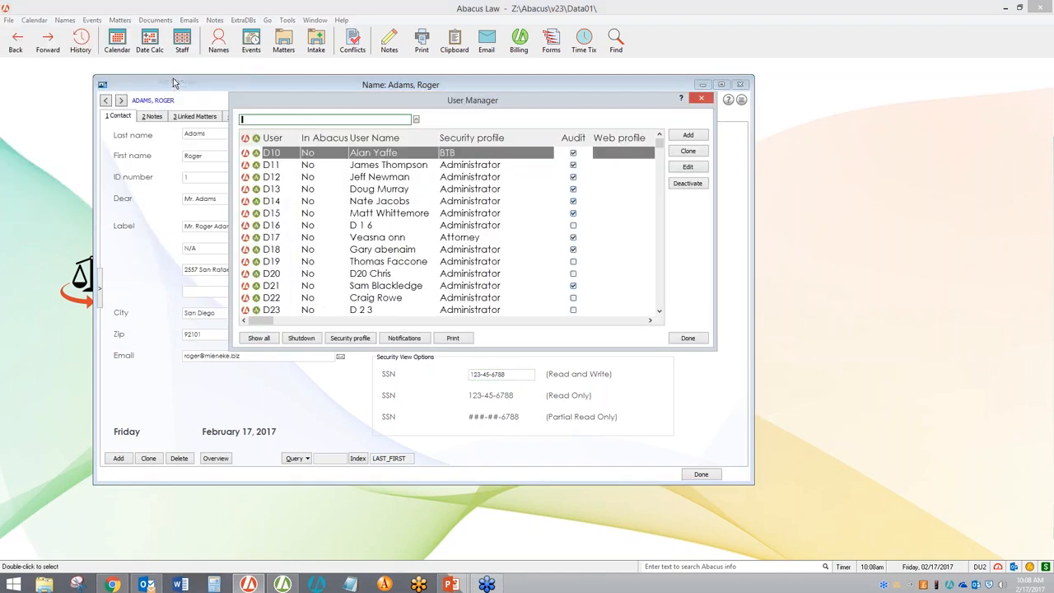
pyautogui.click(399, 238)
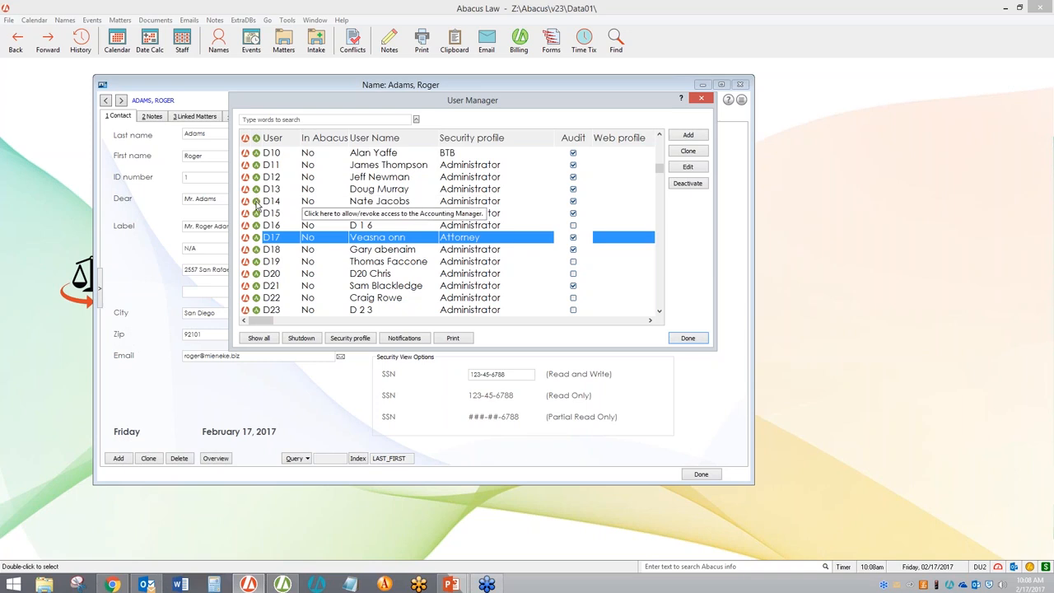
# Review the Attorney profile's accounting permissions for Billing: Time, Costs & Adjustments, and close the User Manager without changes
pyautogui.click(366, 340)
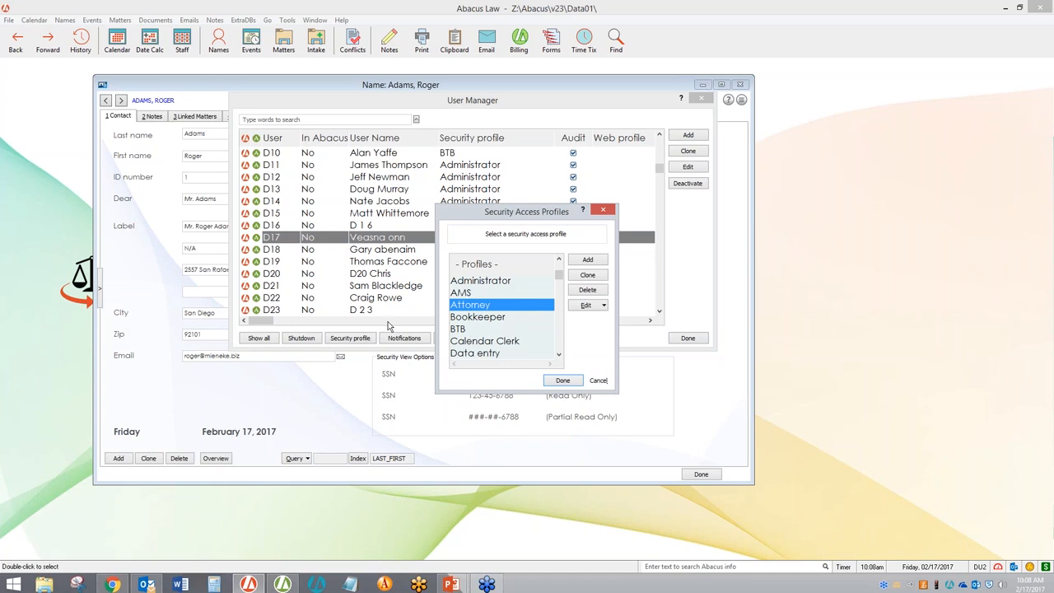
pyautogui.click(590, 308)
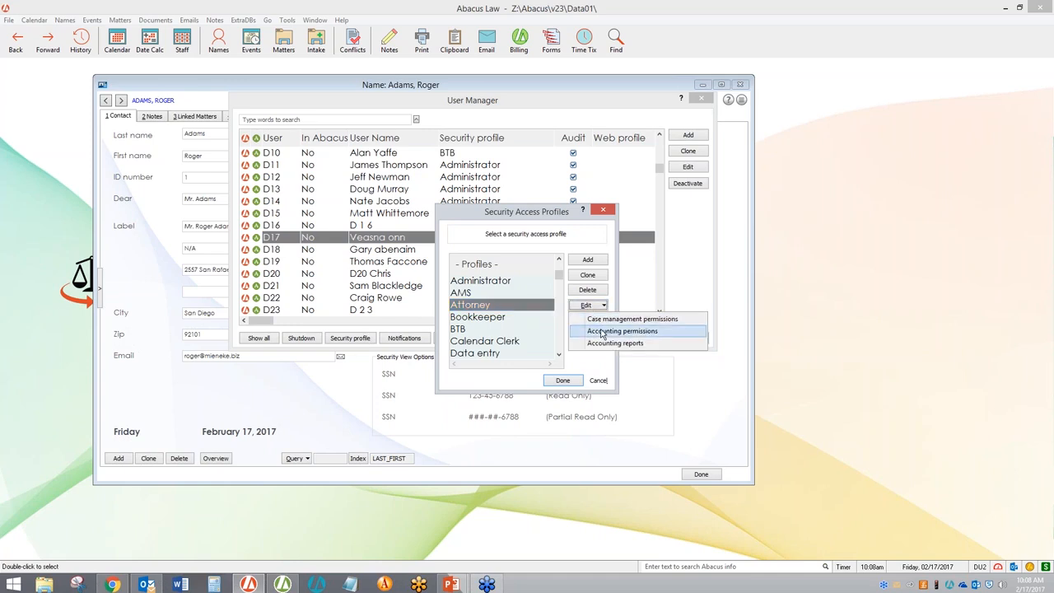
pyautogui.click(621, 330)
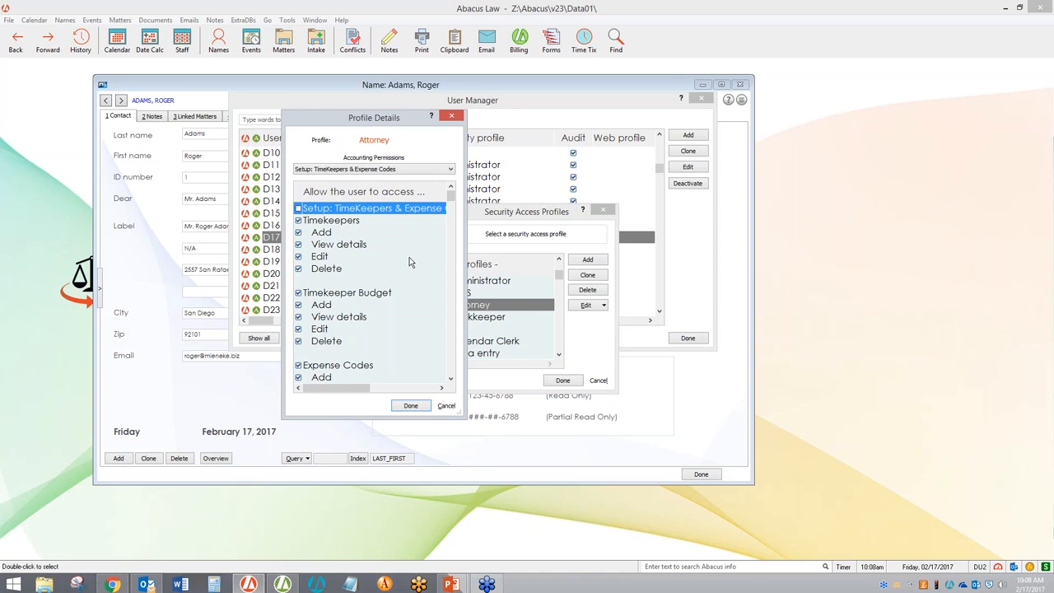
pyautogui.click(377, 171)
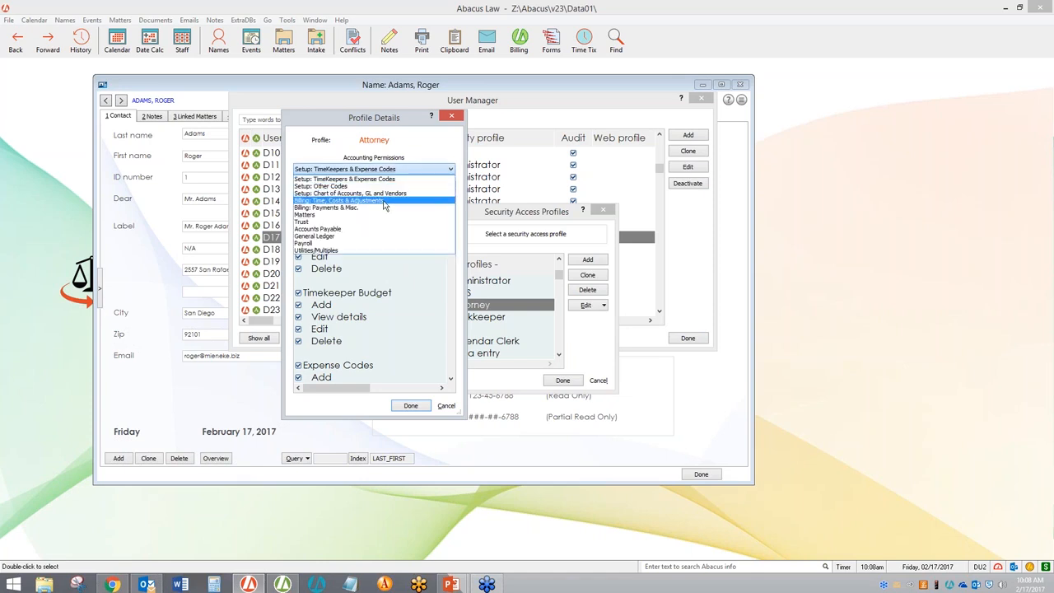
pyautogui.click(383, 203)
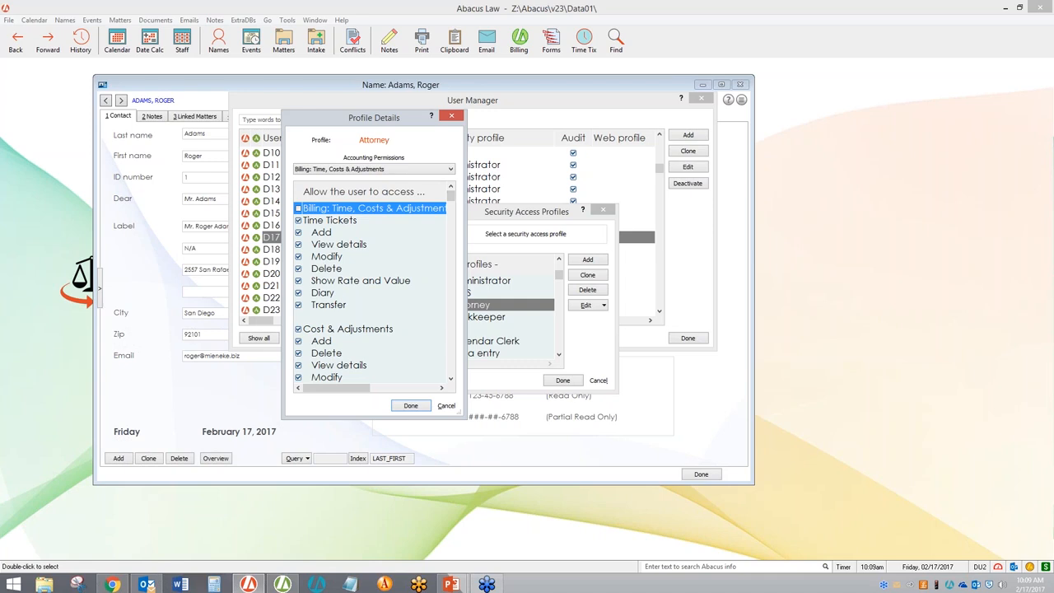
pyautogui.click(446, 406)
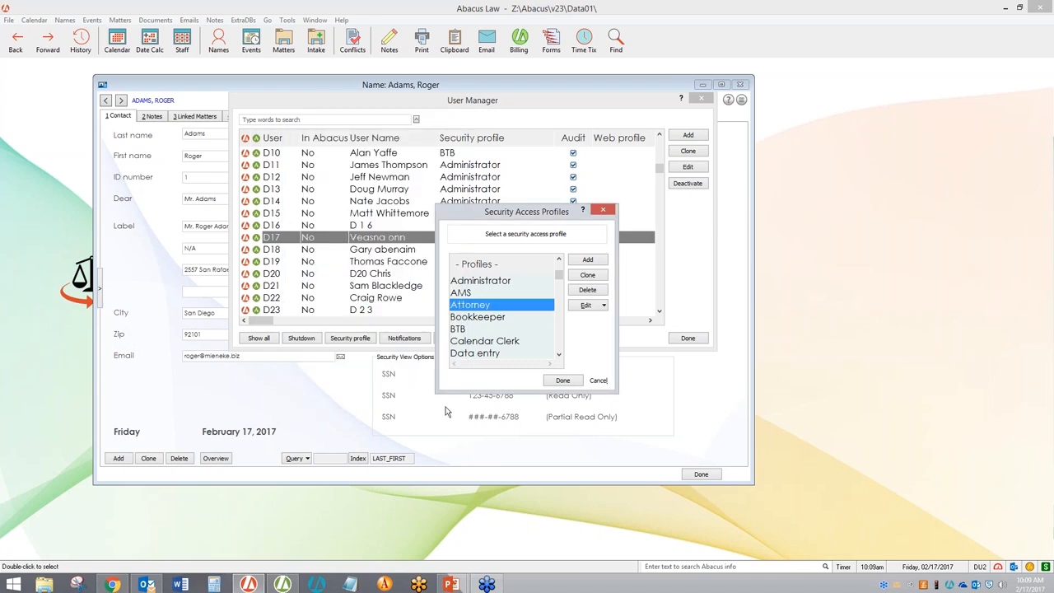
pyautogui.click(598, 382)
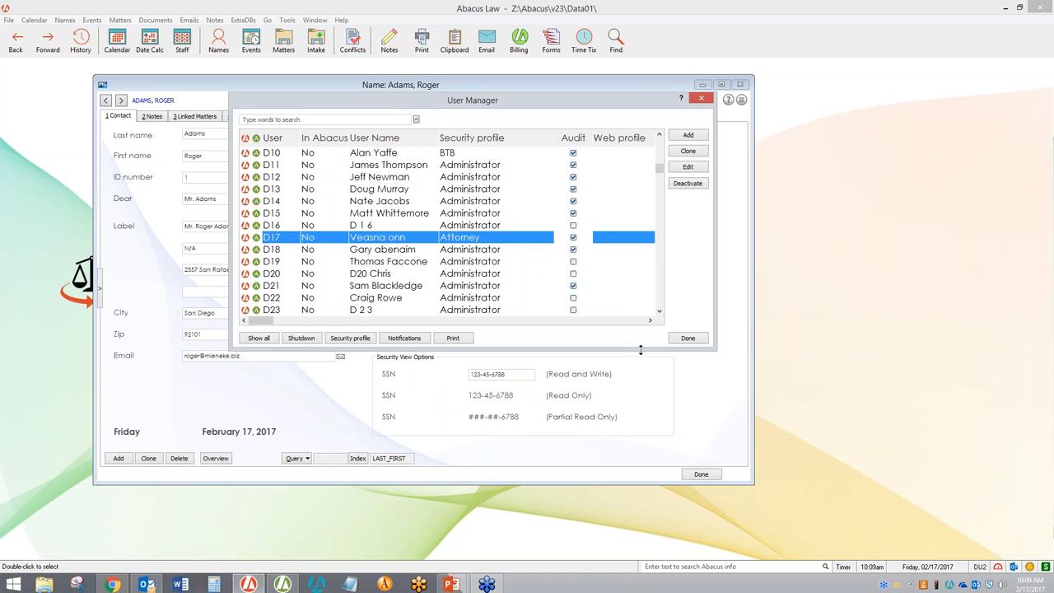
pyautogui.click(687, 338)
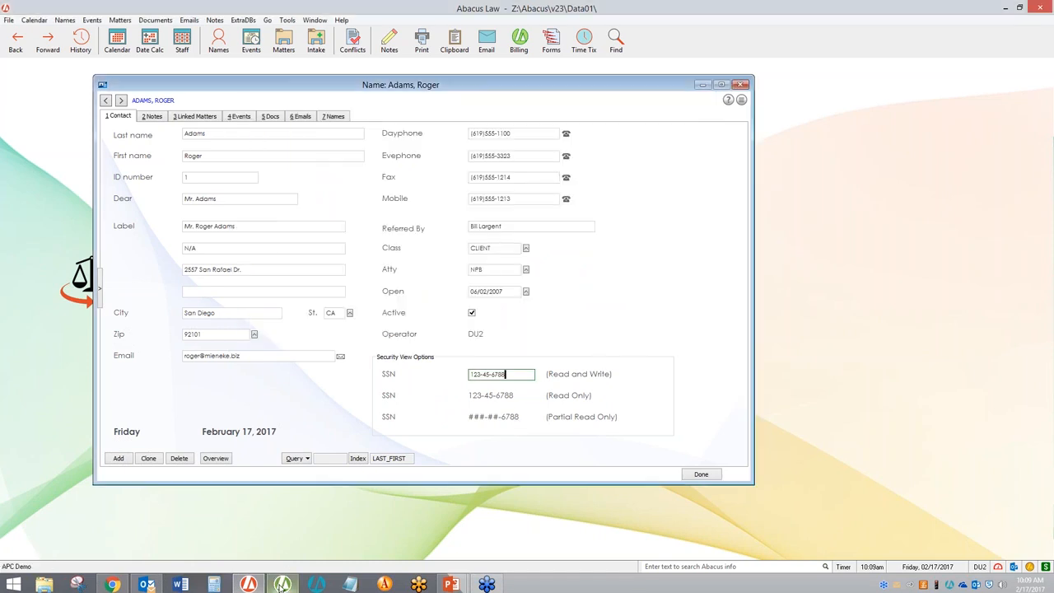
# Switch to Abacus Accounting and close its time ticket browser
pyautogui.moveTo(279, 587)
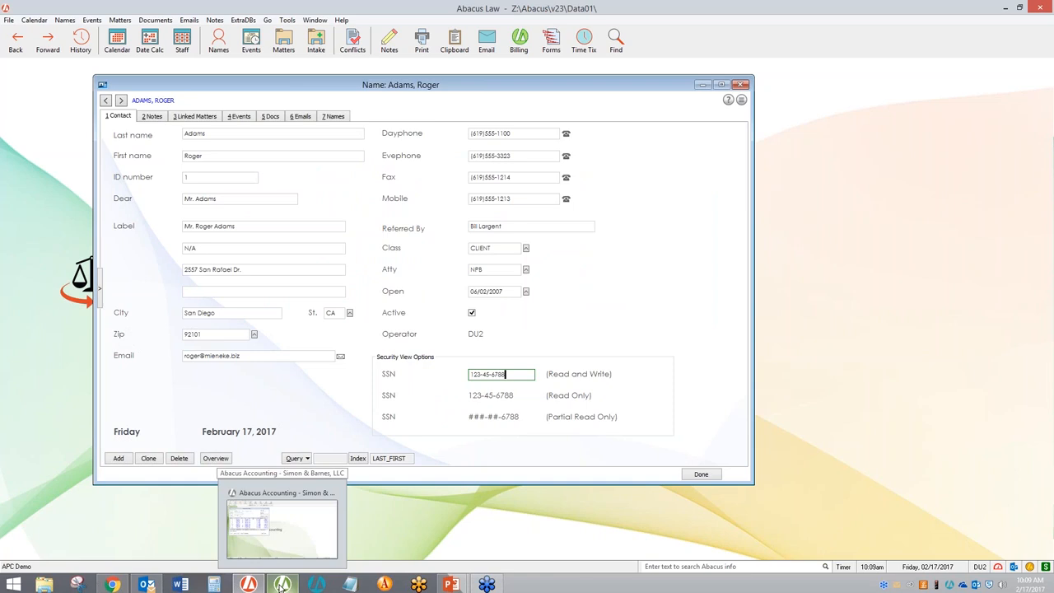
pyautogui.click(280, 586)
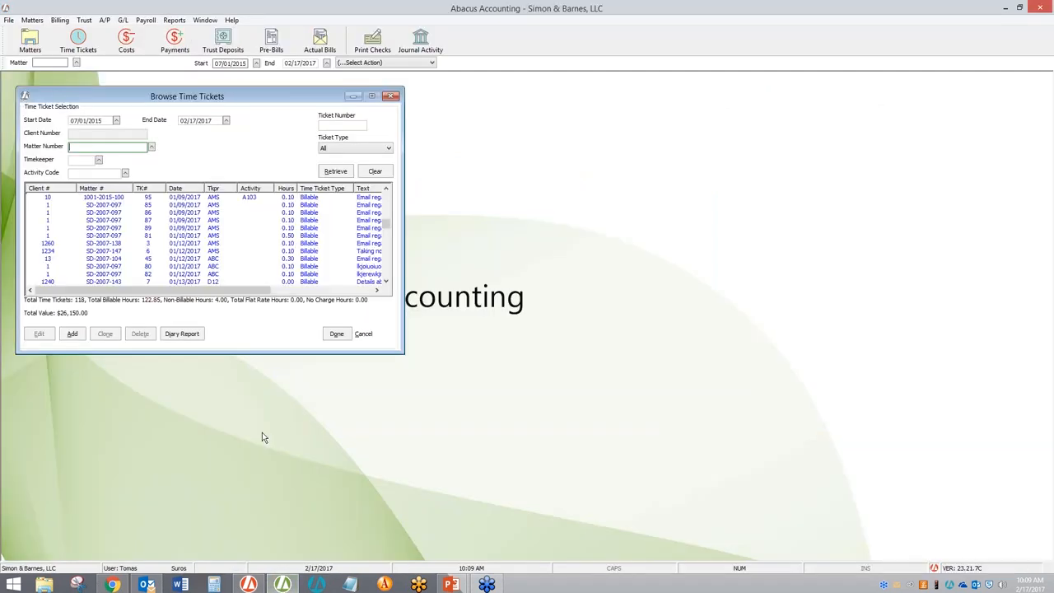
pyautogui.click(363, 334)
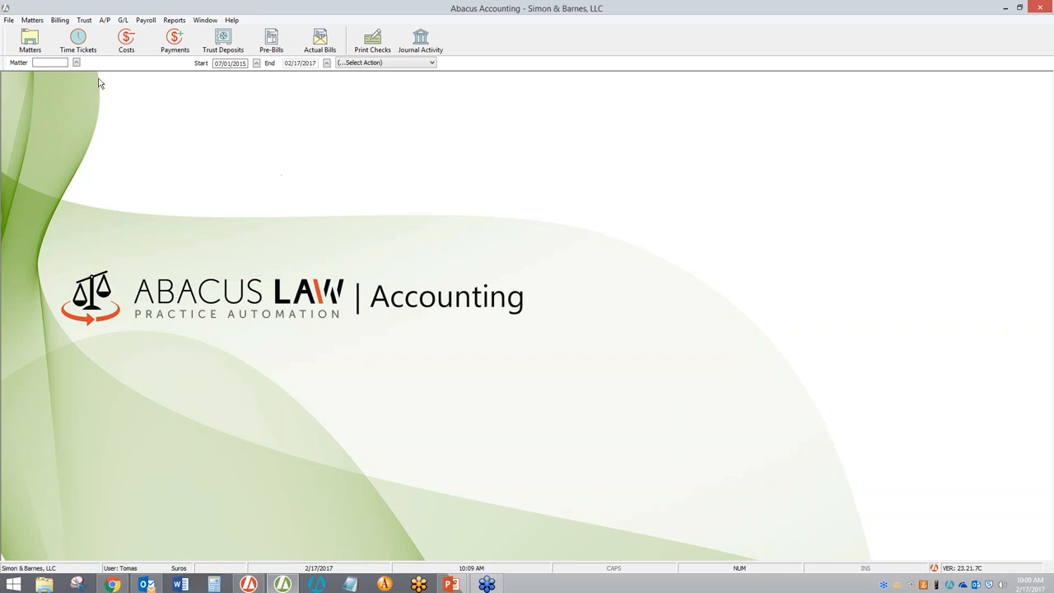
# View the matter billing activity for divorce matter SD-2007-100 from 07/01/2015 to 02/17/2017, and close the billing detail
pyautogui.click(60, 21)
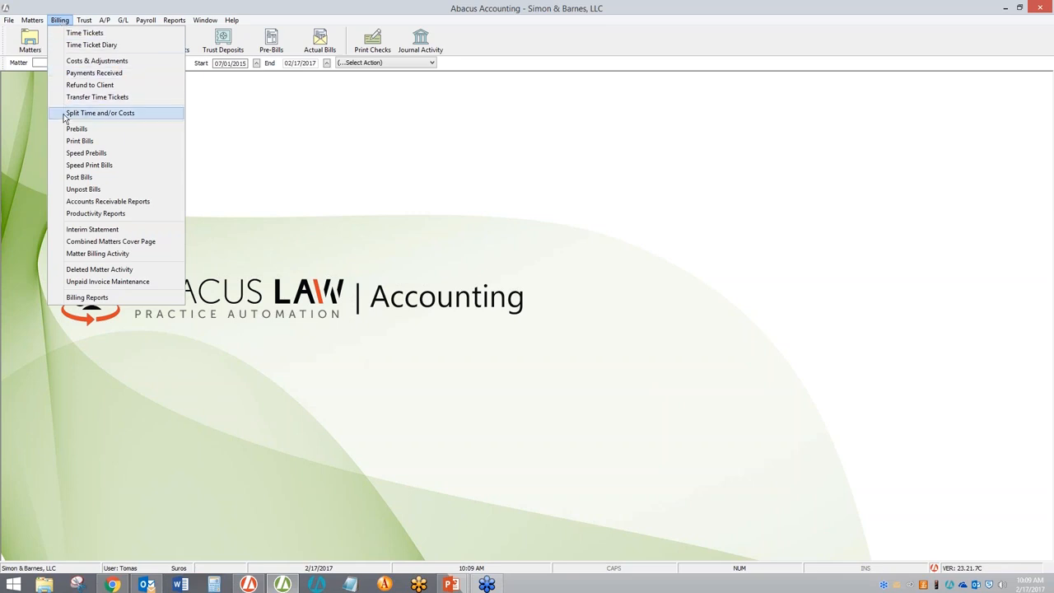
pyautogui.click(121, 255)
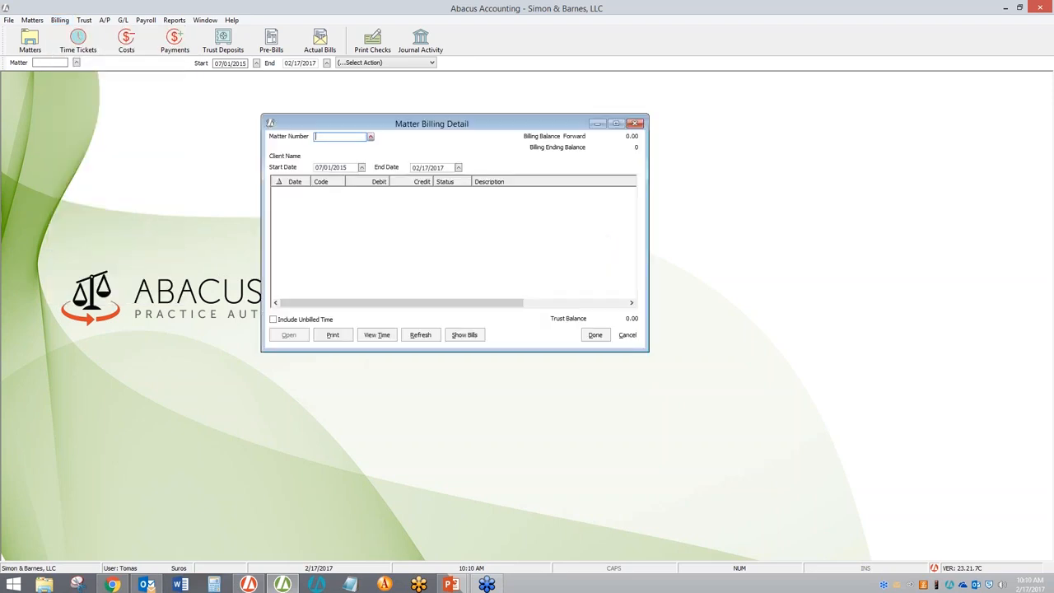
pyautogui.click(371, 136)
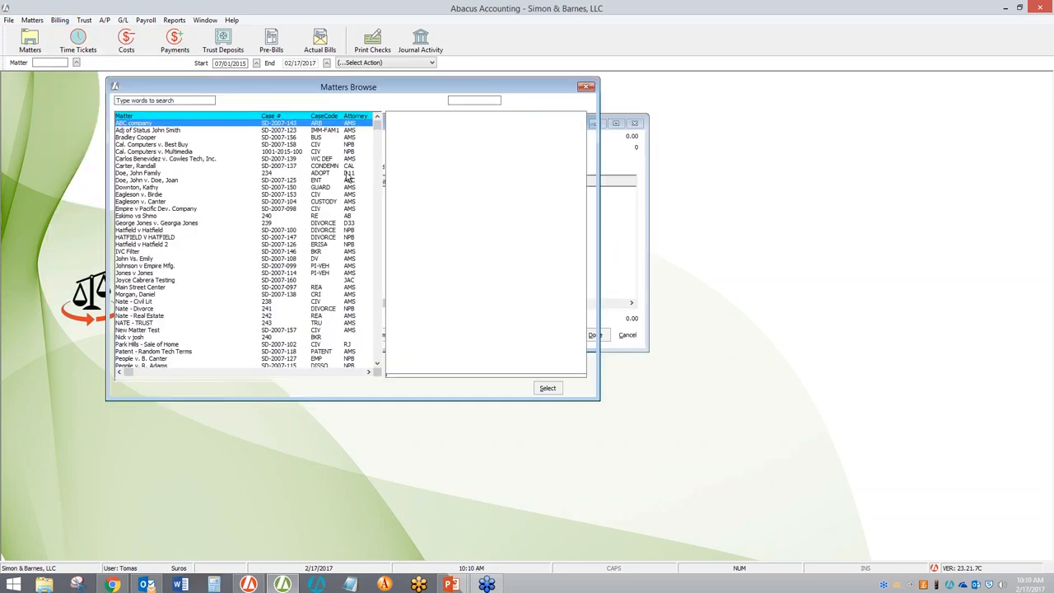
pyautogui.click(173, 195)
pyautogui.click(165, 230)
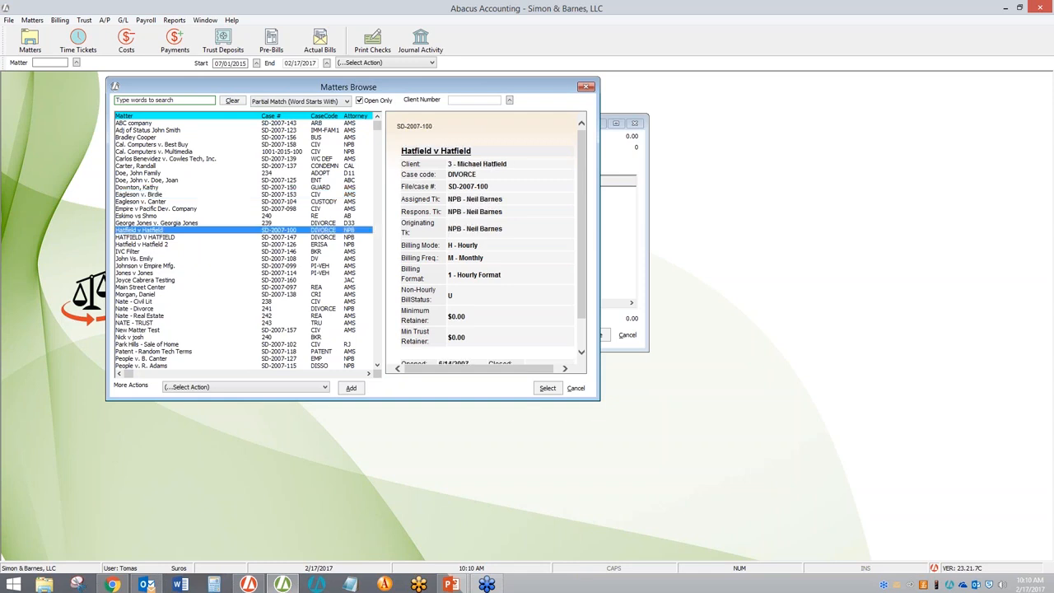
pyautogui.doubleClick(164, 230)
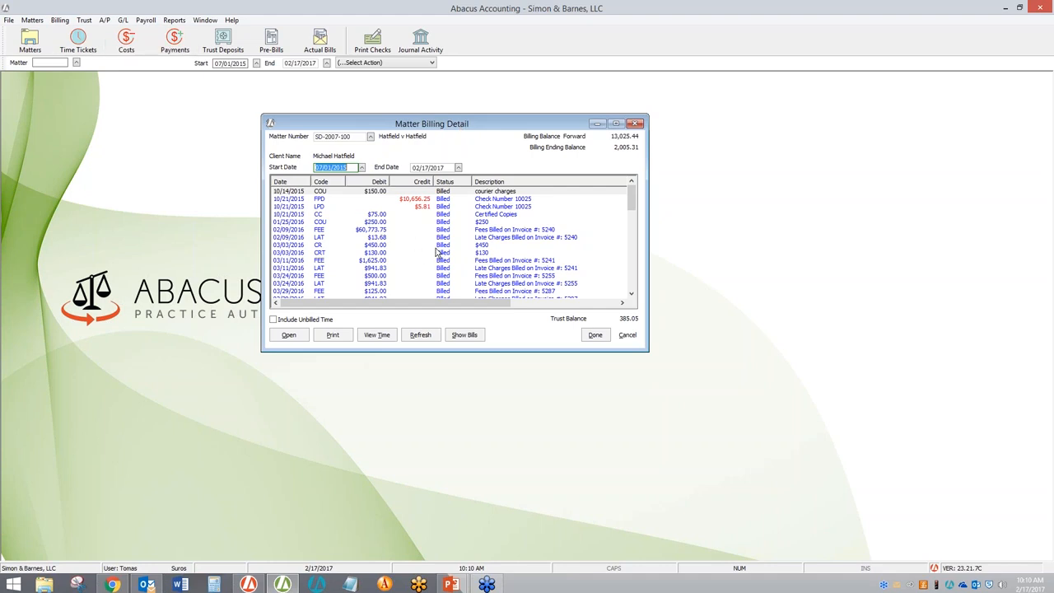
pyautogui.click(463, 260)
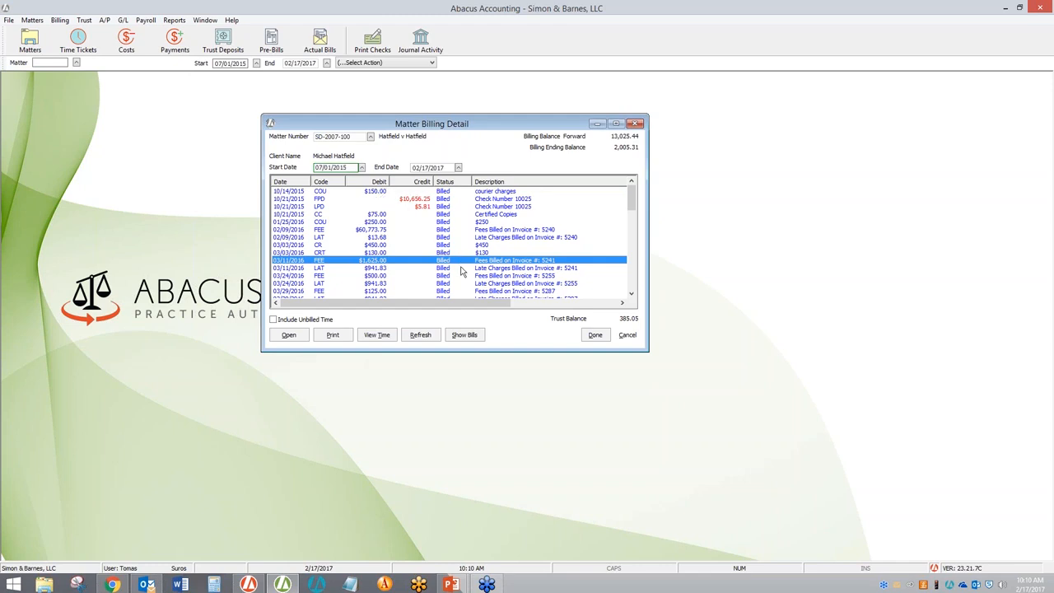
pyautogui.click(628, 337)
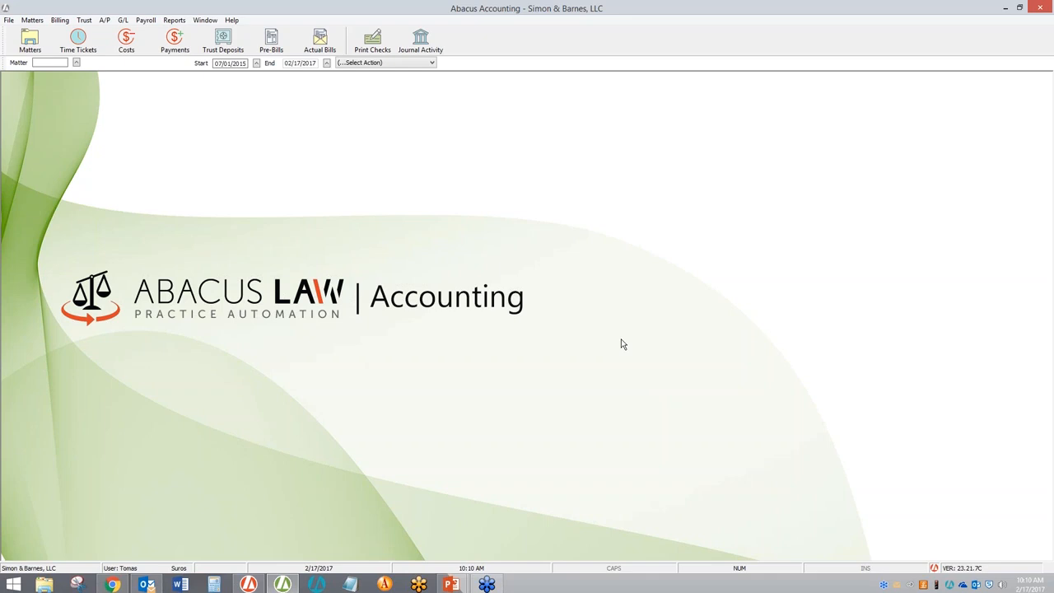
# Return to Abacus Law, close the open contact record and show the commands for adding names
pyautogui.click(281, 585)
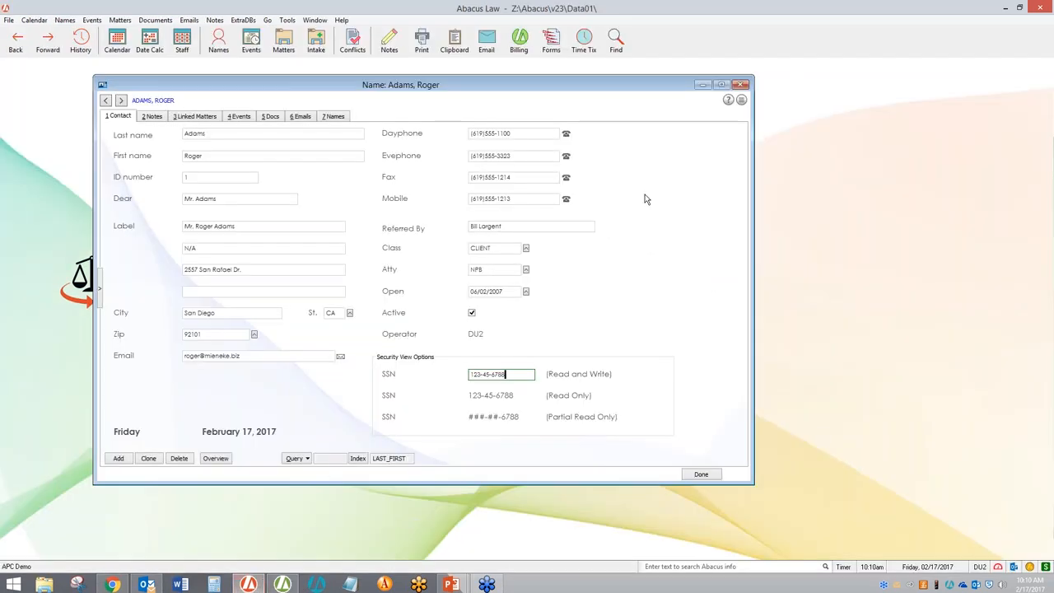
pyautogui.click(740, 84)
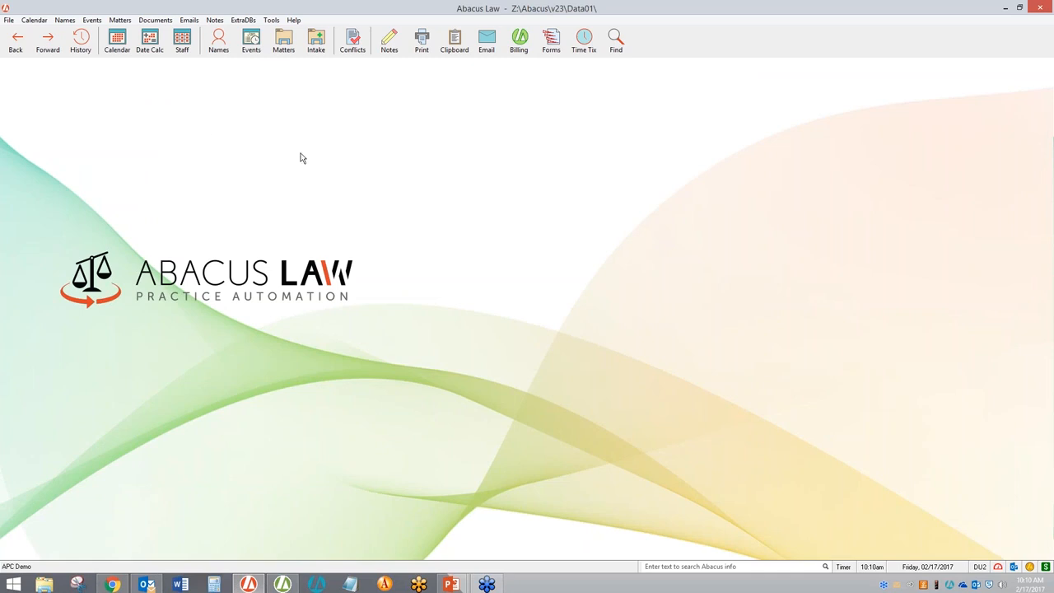
pyautogui.click(66, 19)
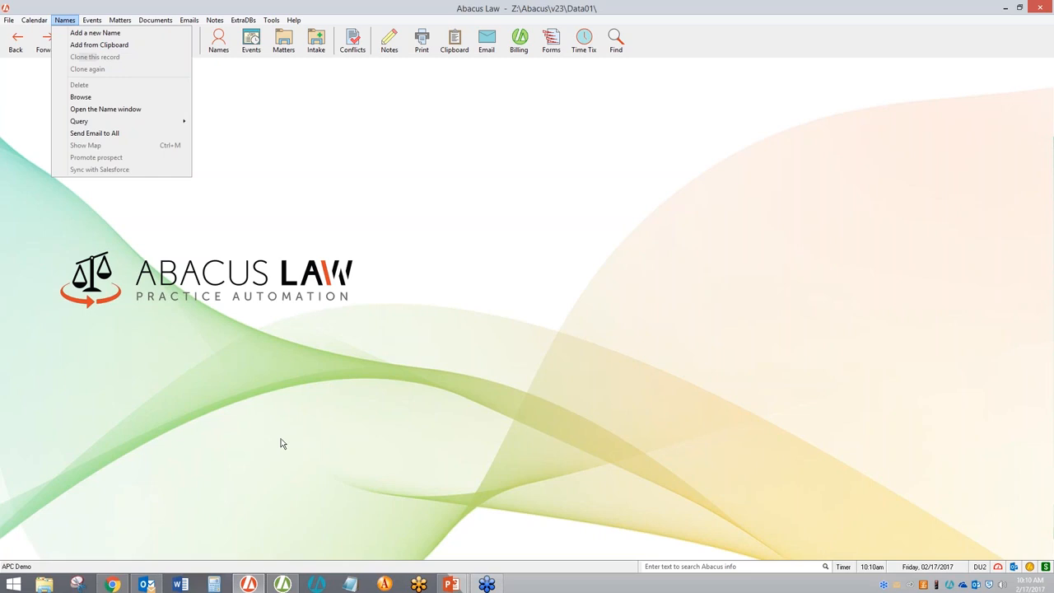
# Copy the client's name and address block from the Sample Contact Information email in Outlook, and return to Abacus Law
pyautogui.click(147, 584)
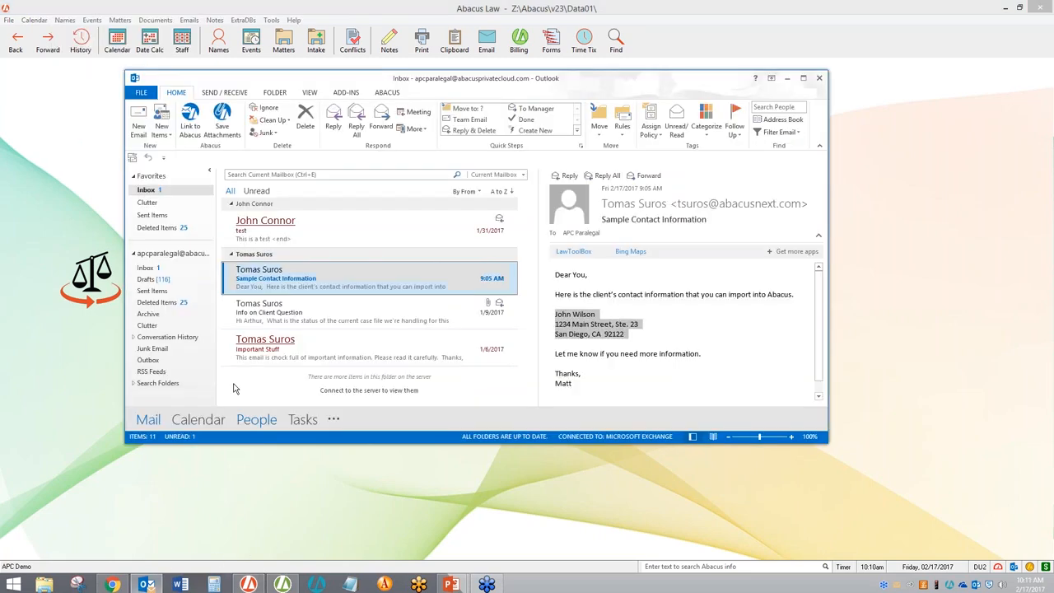
pyautogui.click(594, 326)
pyautogui.moveTo(630, 334); pyautogui.dragTo(555, 313)
pyautogui.rightClick(586, 324)
pyautogui.click(610, 330)
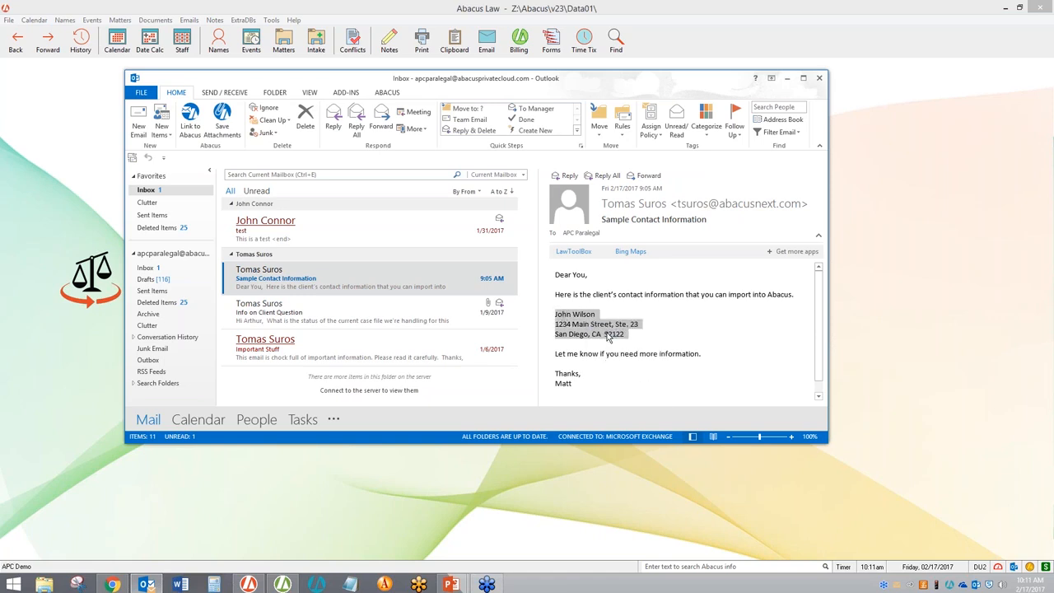
pyautogui.click(245, 584)
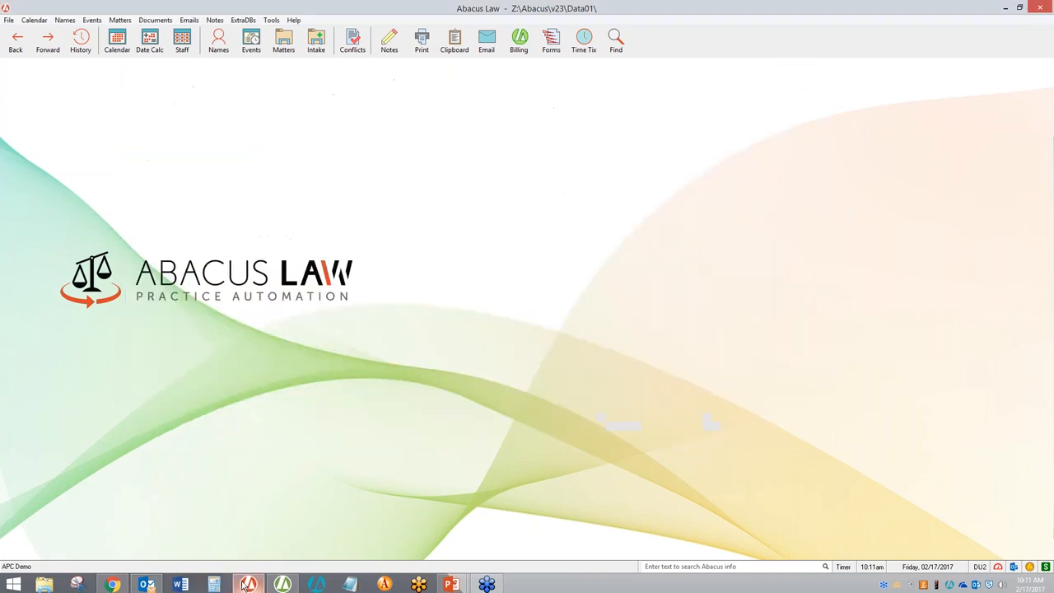
# Add a new name of class CLIENT from the copied name and address block on the clipboard
pyautogui.click(66, 23)
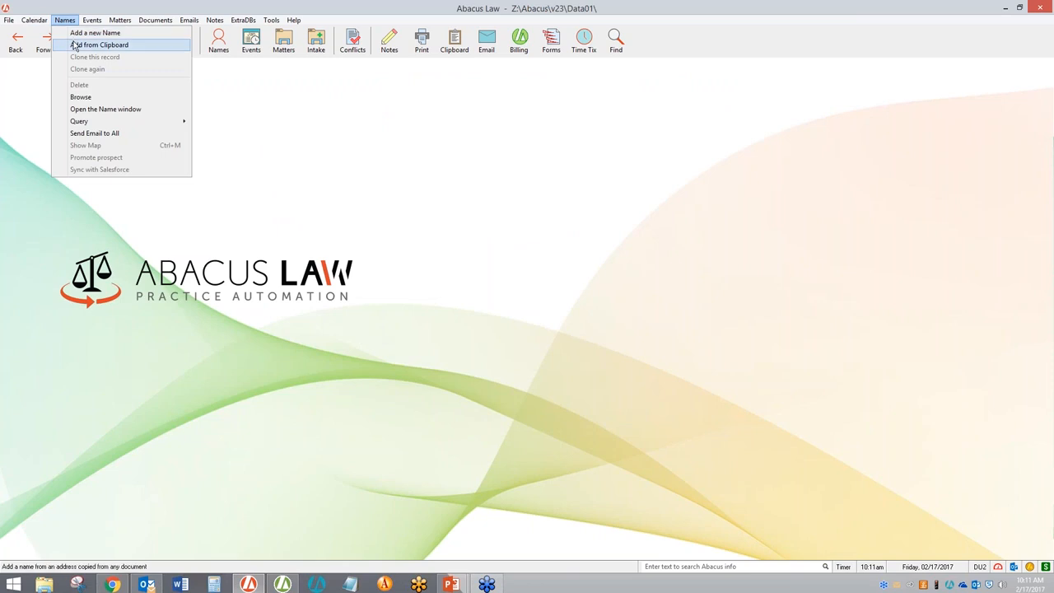
pyautogui.click(74, 46)
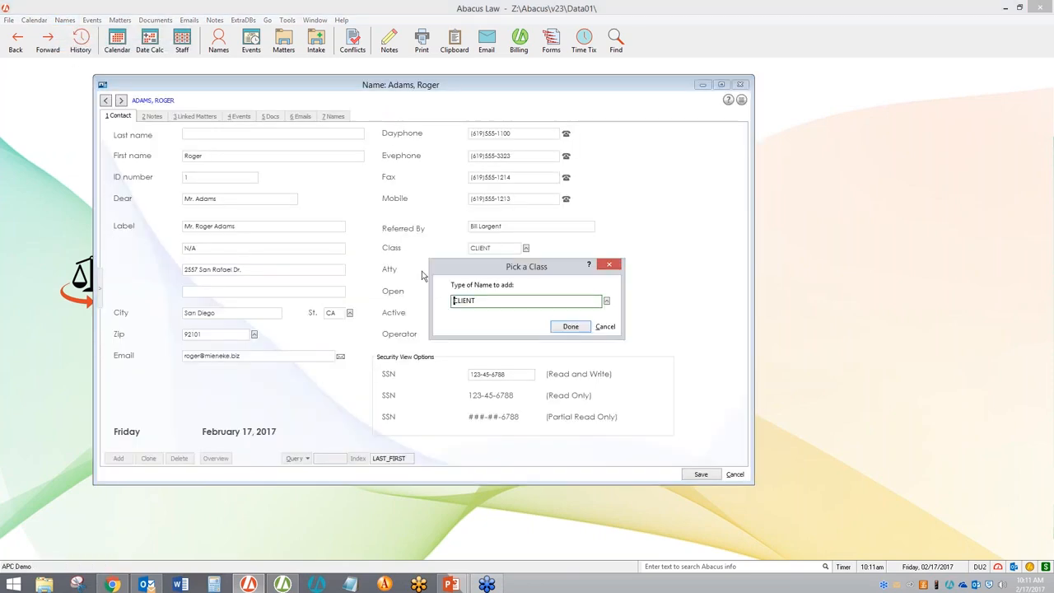
pyautogui.click(569, 327)
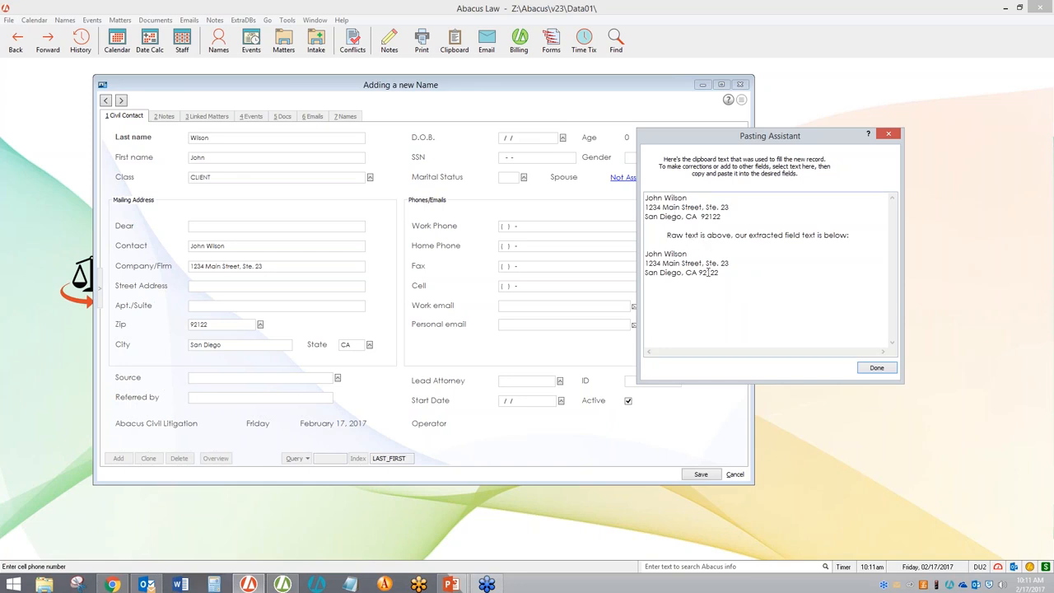
# Move the pasted street line from the Company/Firm field to the Street Address field and close the Pasting Assistant
pyautogui.click(191, 136)
pyautogui.press('Tab')
pyautogui.press('Tab')
pyautogui.press('Tab')
pyautogui.click(278, 265)
pyautogui.moveTo(278, 264); pyautogui.dragTo(180, 258)
pyautogui.hotkey('ctrl', 'x')
pyautogui.press('Tab')
pyautogui.hotkey('ctrl', 'v')
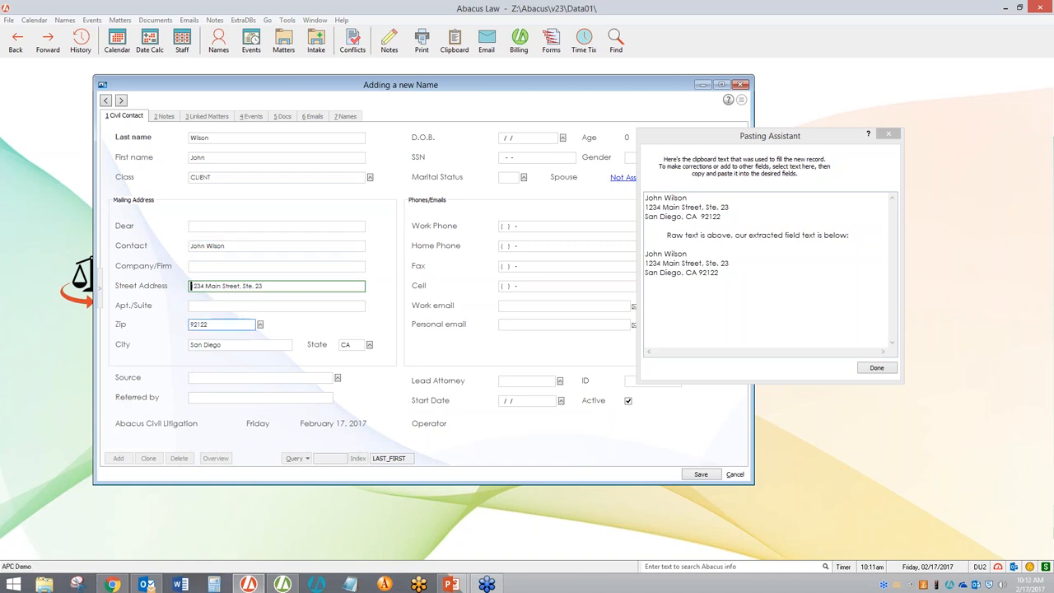
pyautogui.click(874, 368)
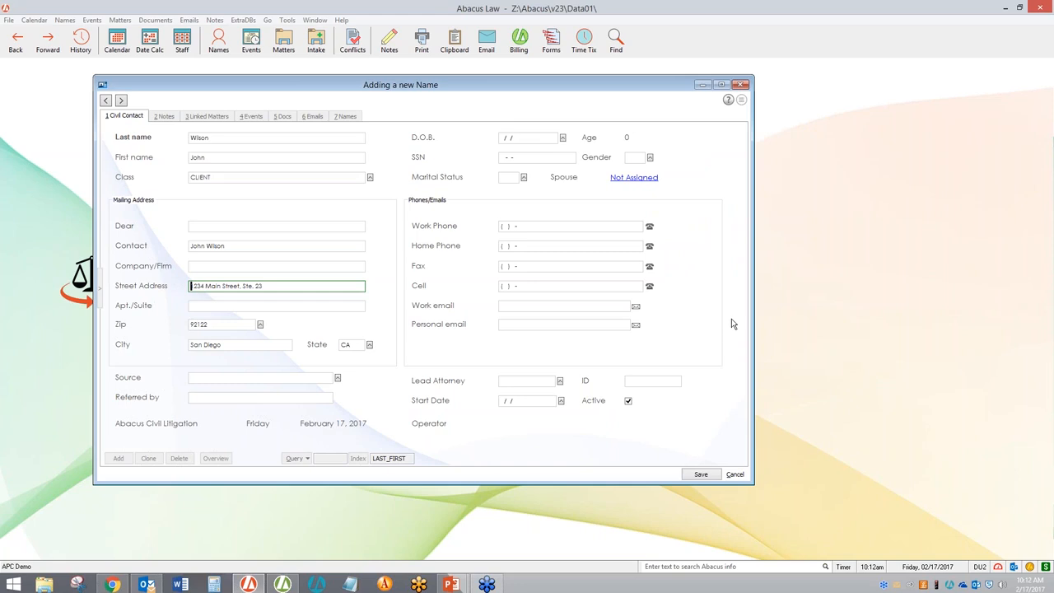
# Discard the new name without saving changes and close the remaining contact record
pyautogui.click(734, 475)
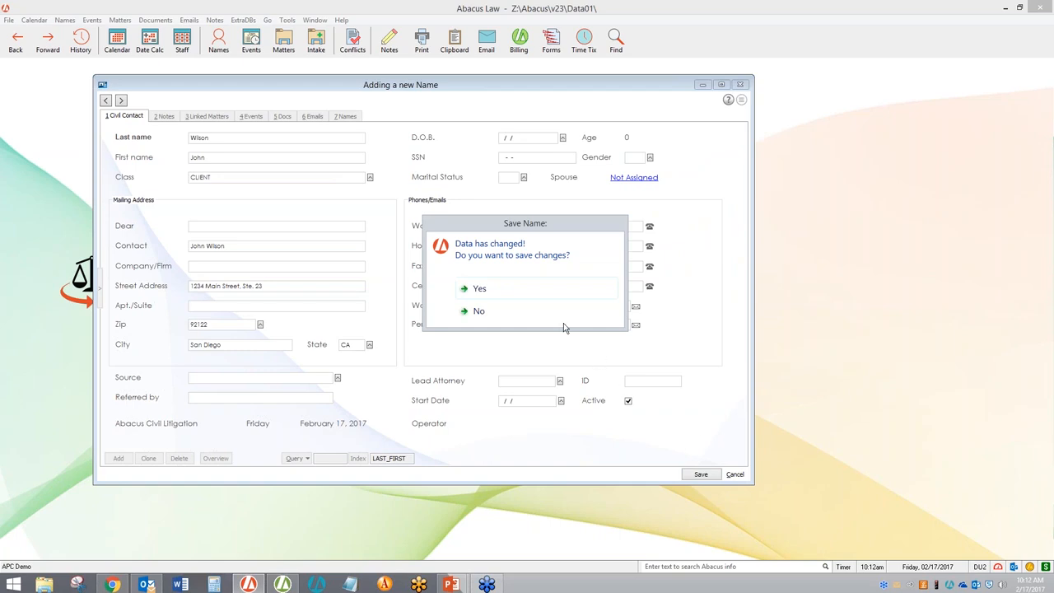
pyautogui.click(564, 320)
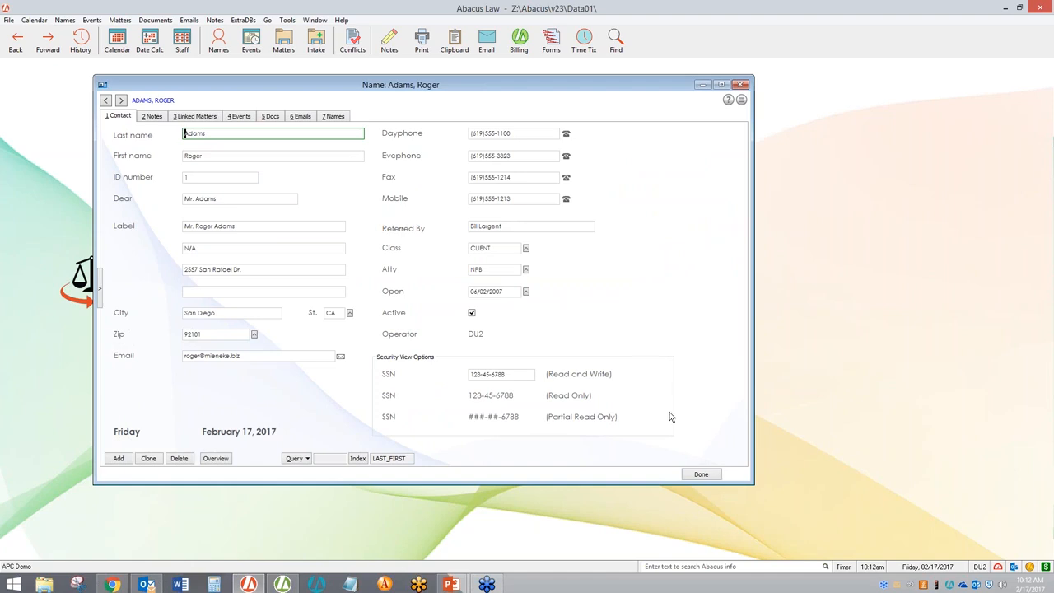
pyautogui.click(693, 471)
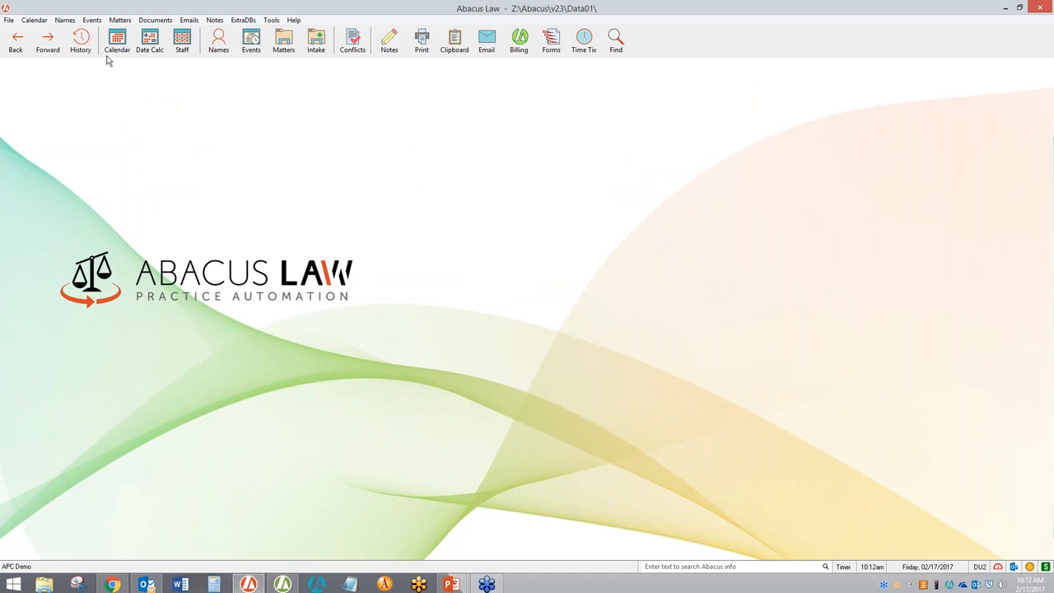
# Examine the available data import types, open the import templates for other sources, and close the template list
pyautogui.click(8, 20)
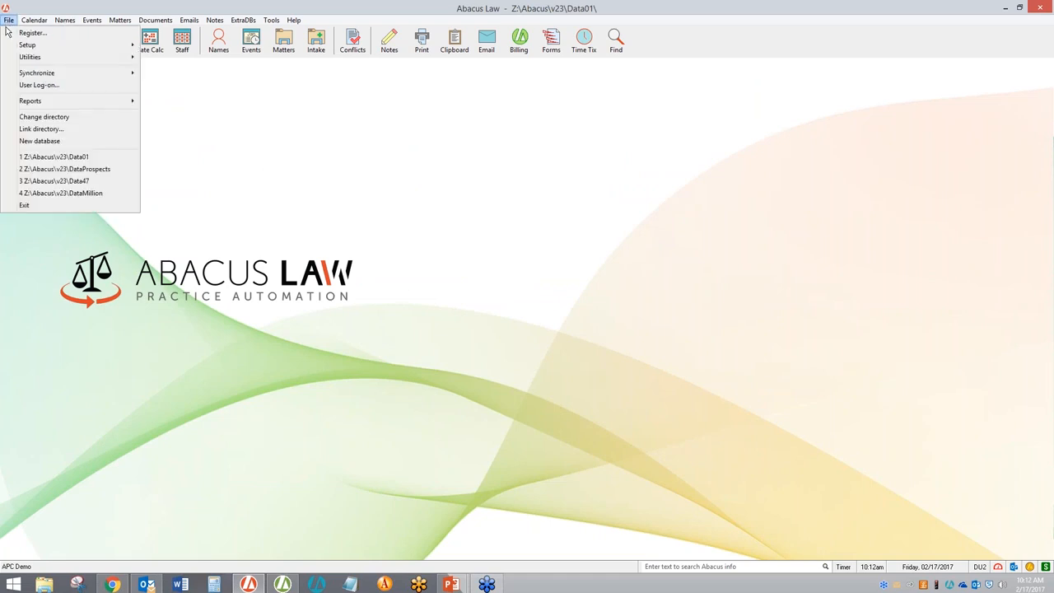
pyautogui.moveTo(25, 47)
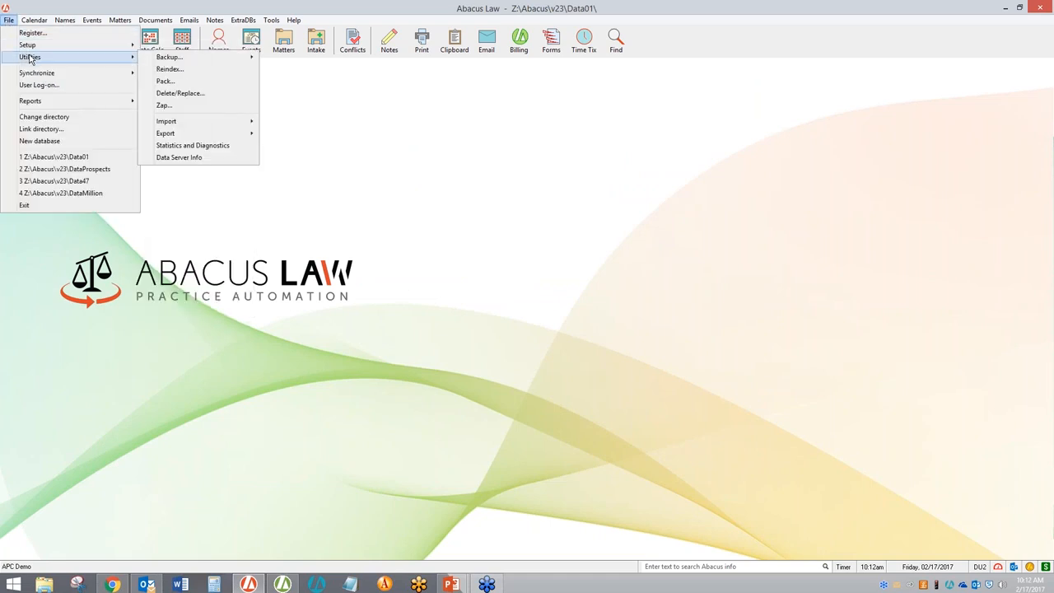
pyautogui.moveTo(203, 124)
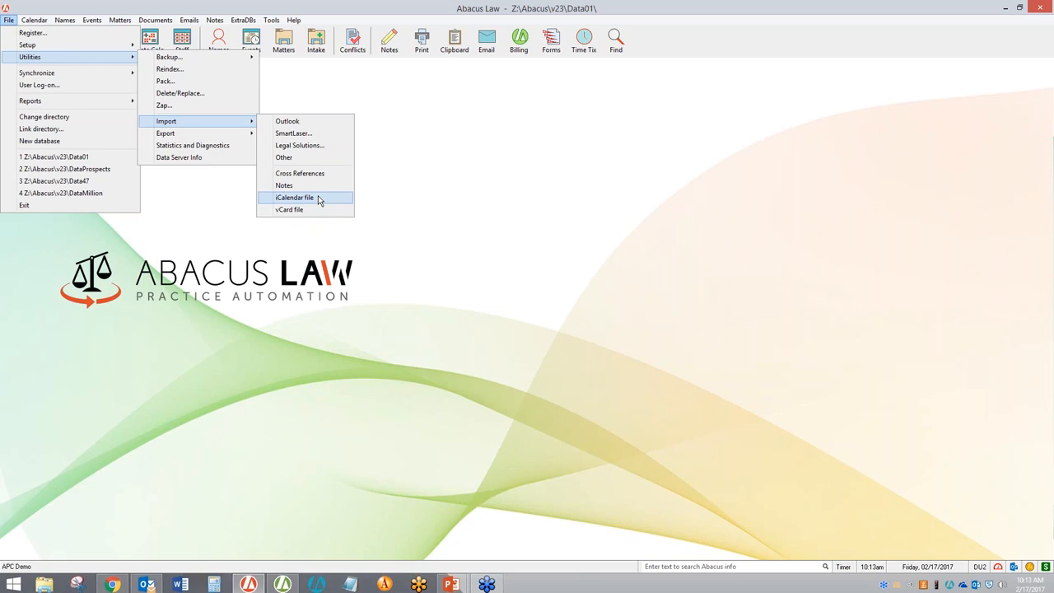
pyautogui.click(301, 160)
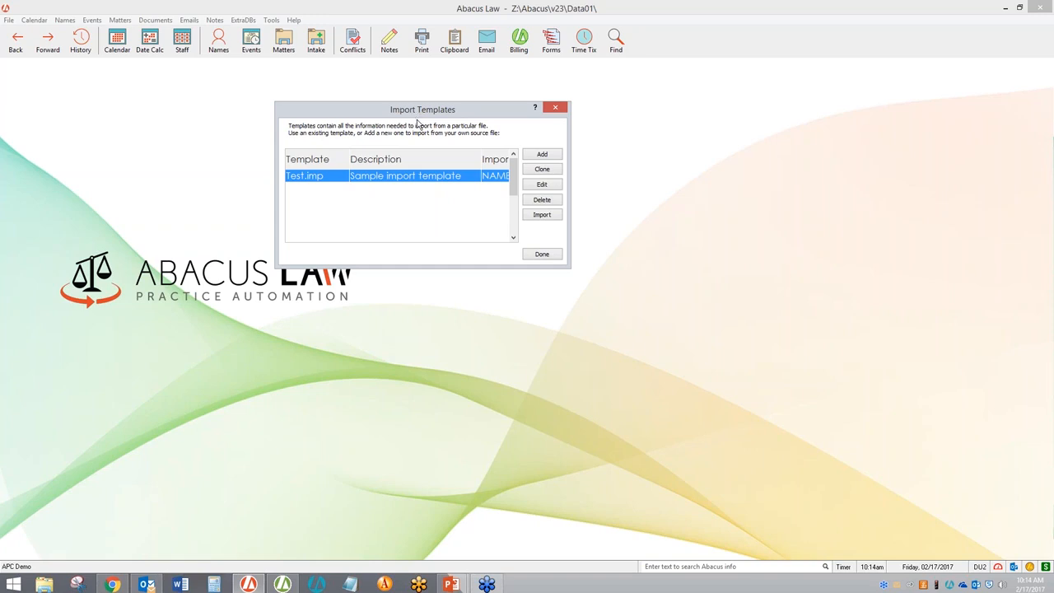
pyautogui.click(541, 253)
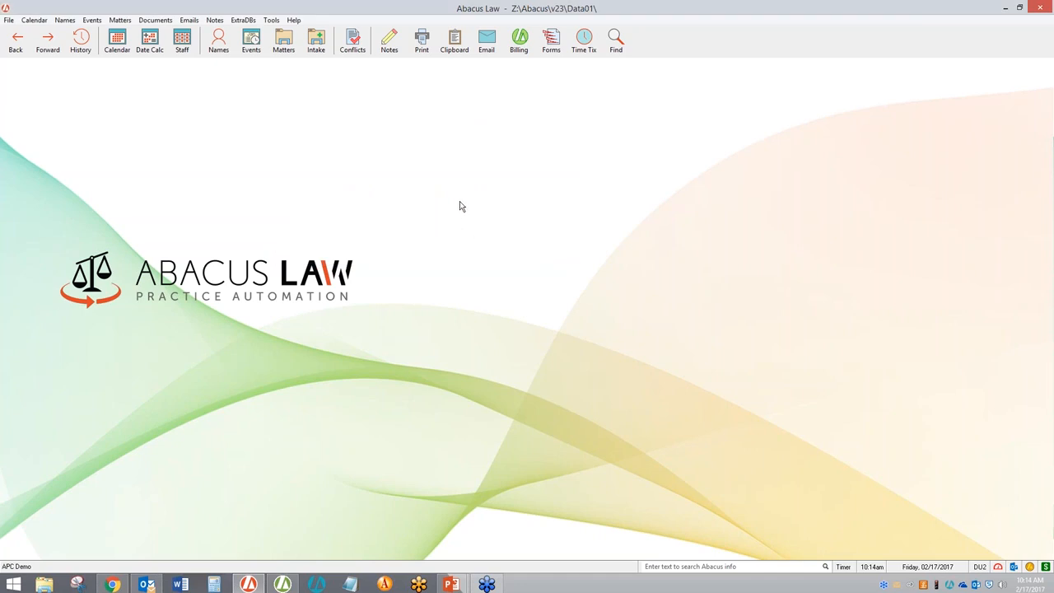
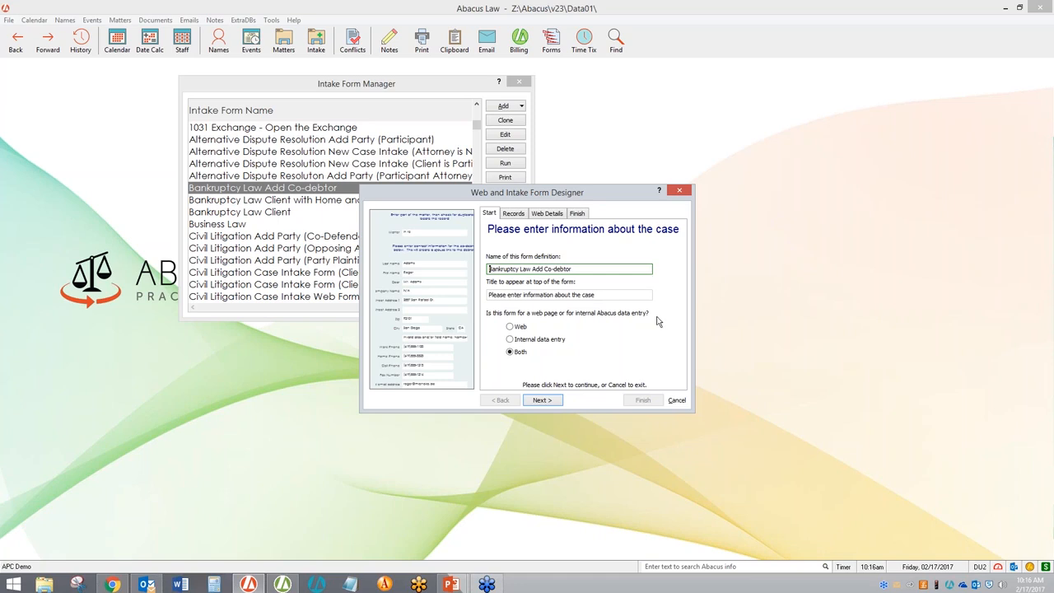
# Cancel the form designer for the Bankruptcy Law Add Co-debtor intake form and close the Intake Form Manager
pyautogui.click(676, 401)
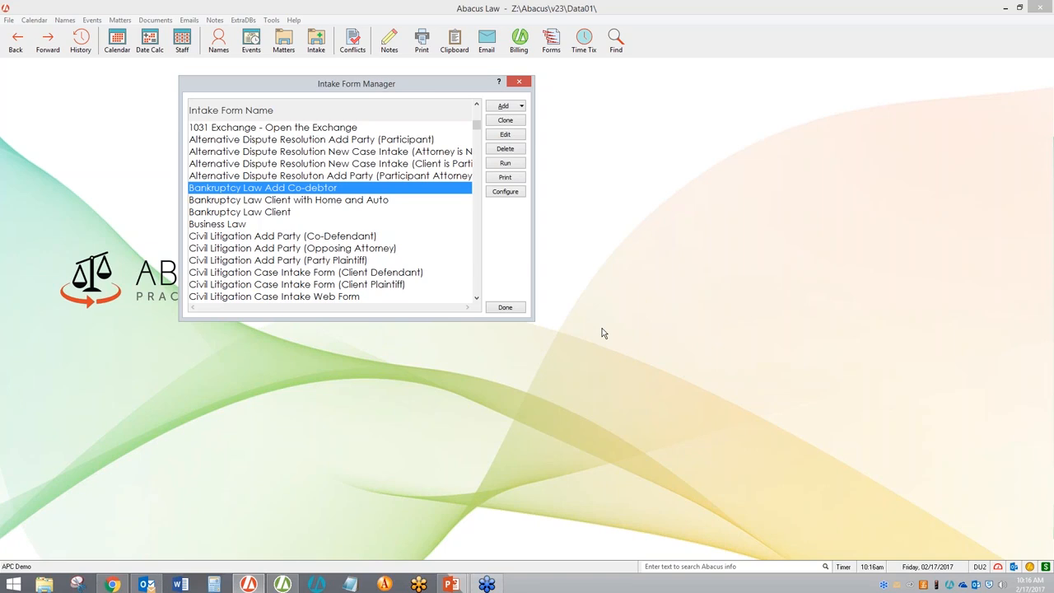
pyautogui.click(517, 308)
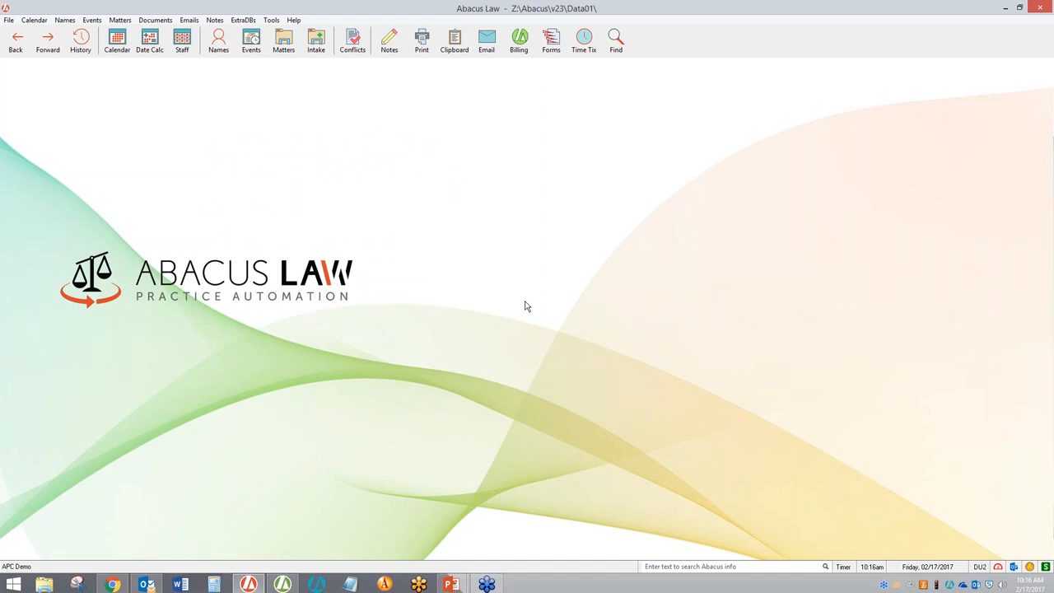
# Open the Cal. Computers v. Multimedia matter and preview several of its linked emails, including "New information about Case"
pyautogui.click(283, 41)
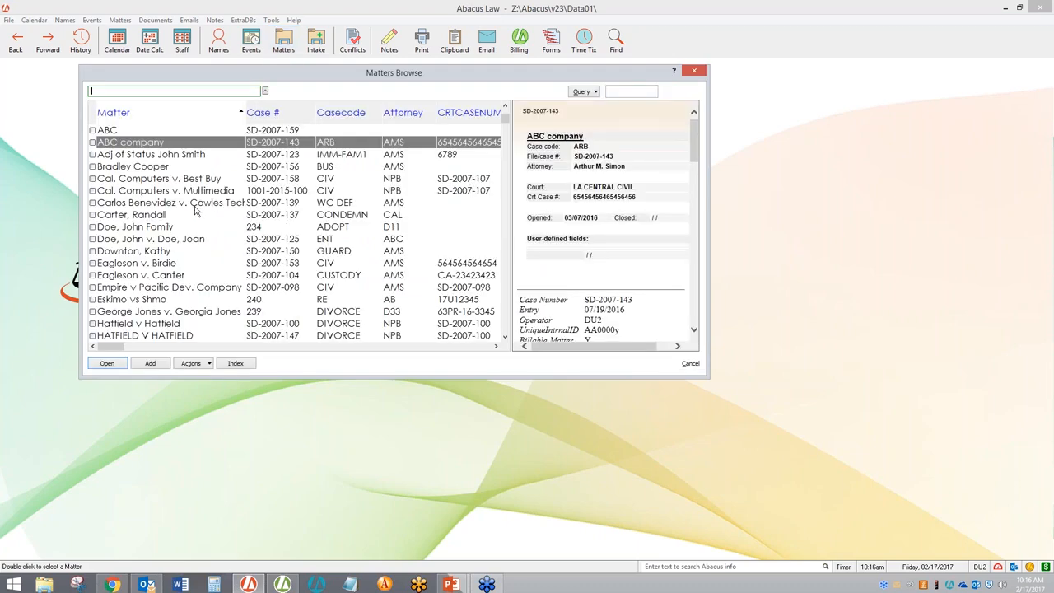
pyautogui.click(206, 191)
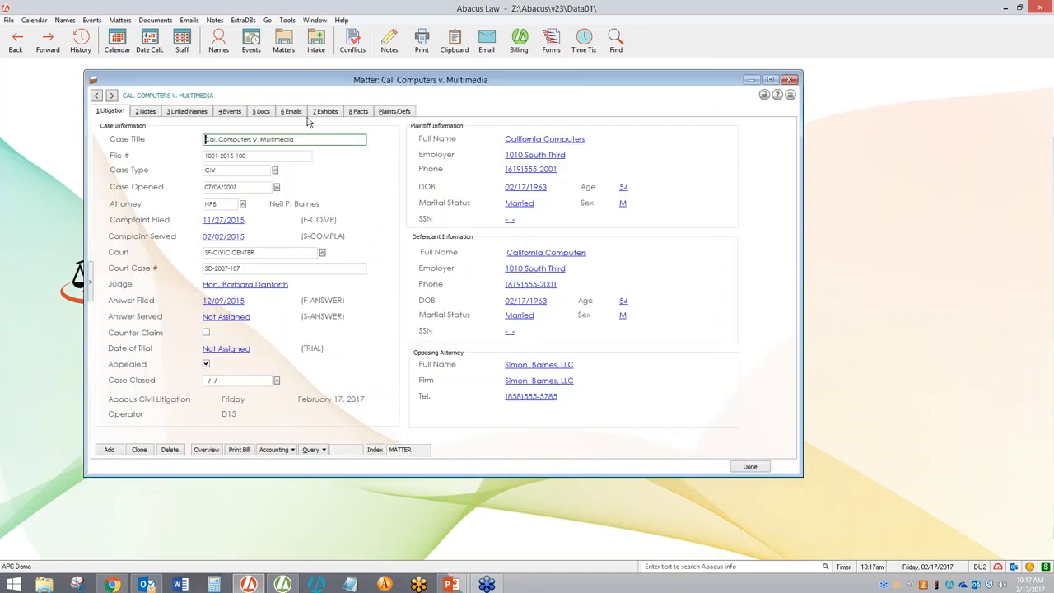
pyautogui.click(293, 112)
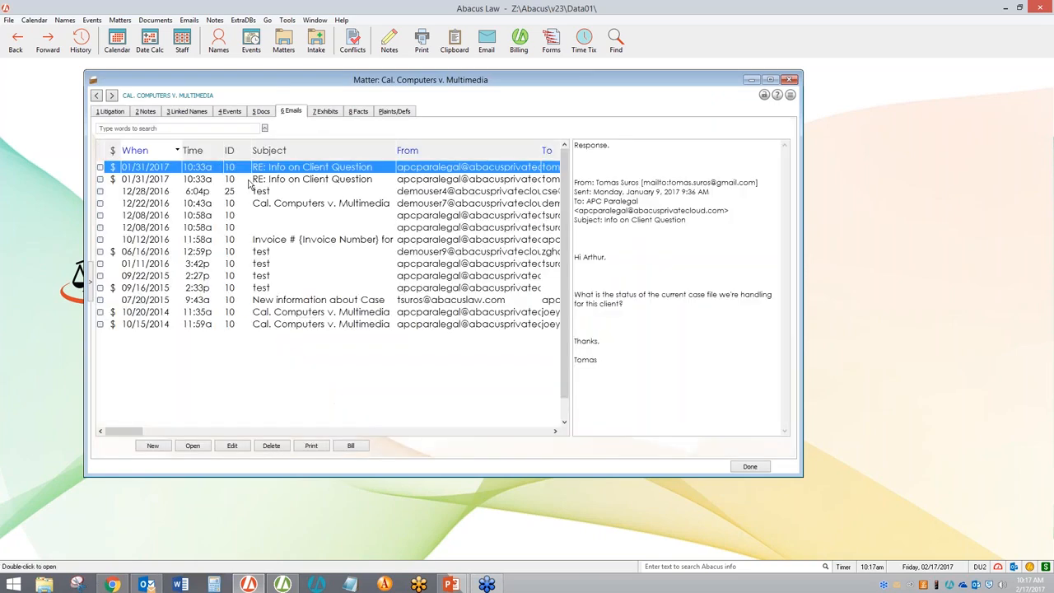
pyautogui.click(281, 264)
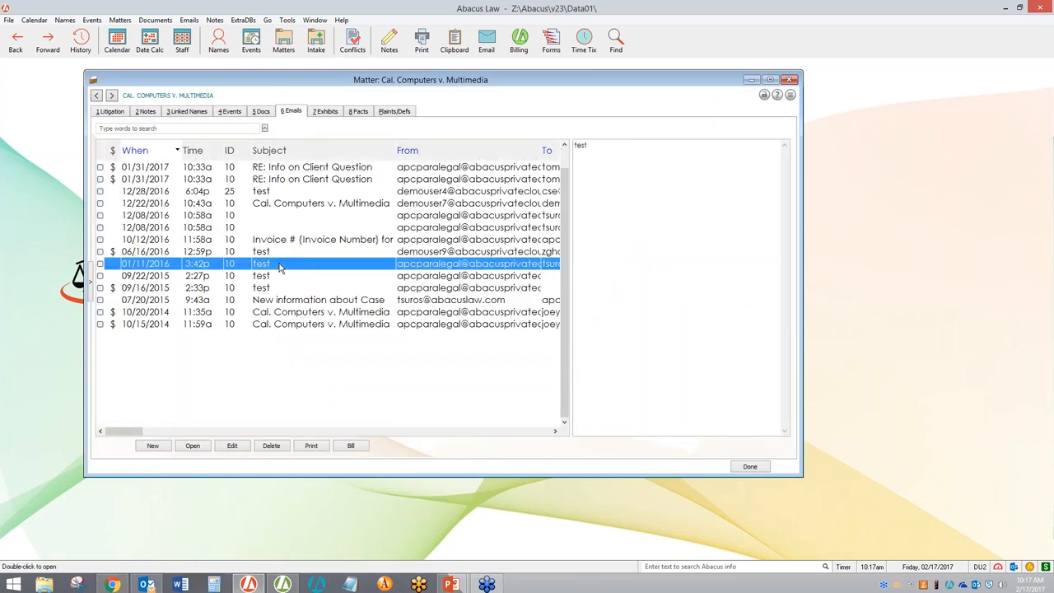
pyautogui.click(272, 300)
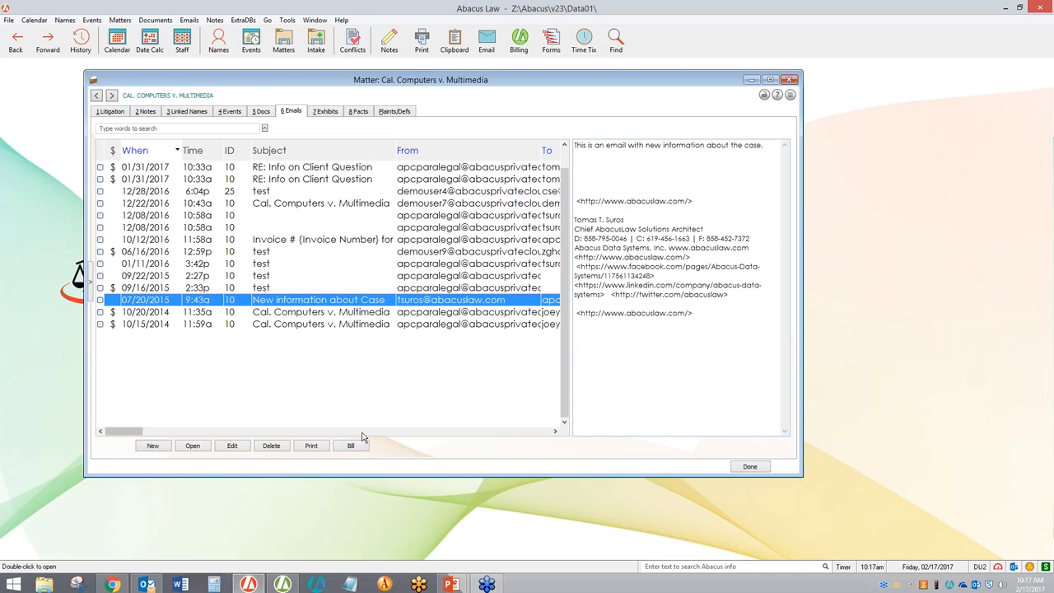
pyautogui.click(372, 315)
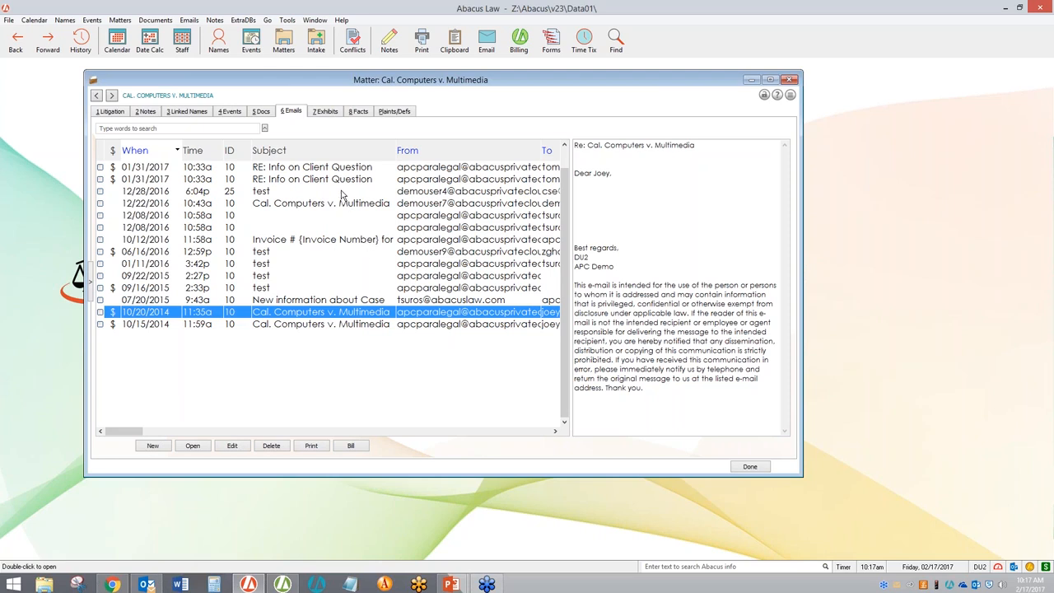
# View the MS Outlook email integration options and the Outlook Add-in Setup in the user preferences, and cancel the add-in setup
pyautogui.click(8, 20)
pyautogui.moveTo(30, 48)
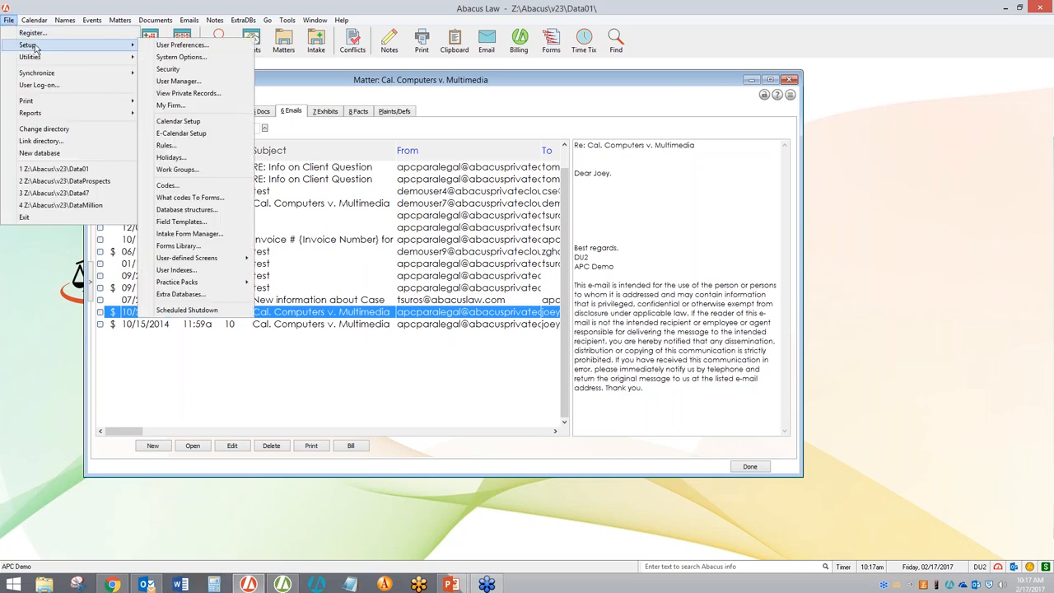
pyautogui.click(174, 49)
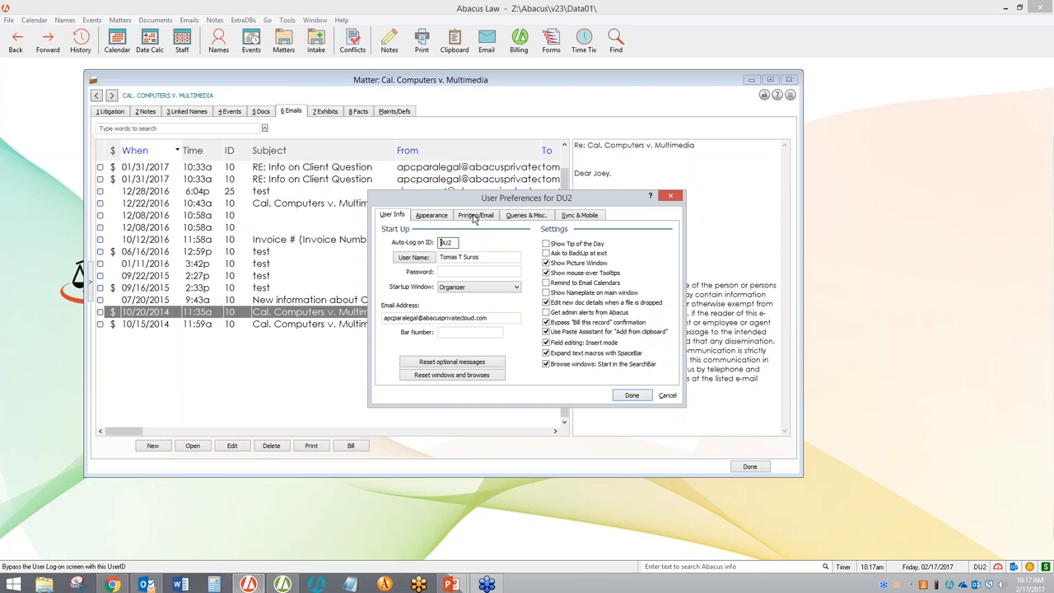
pyautogui.click(474, 216)
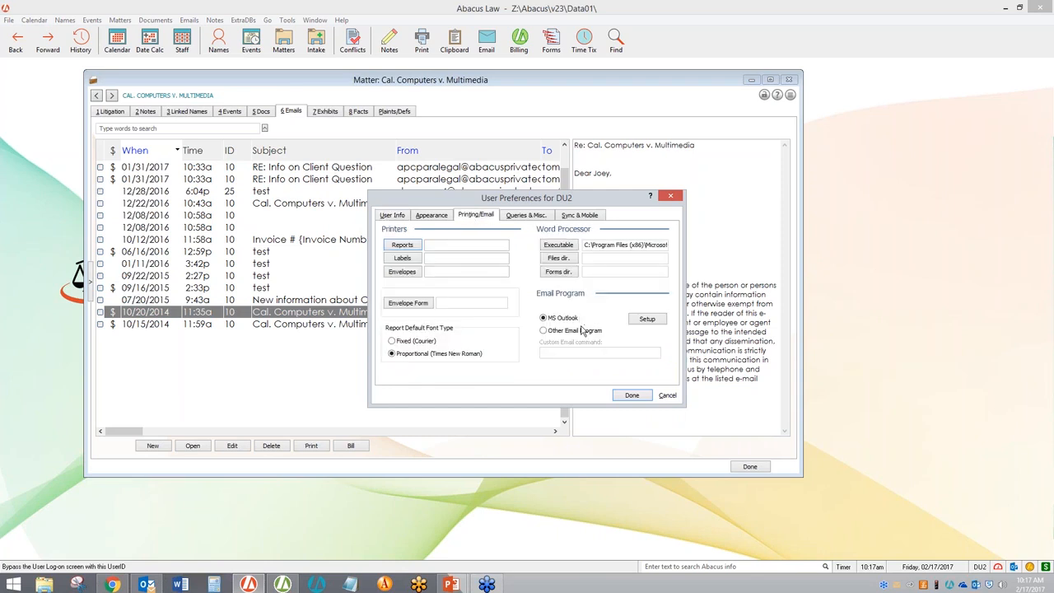
pyautogui.click(659, 321)
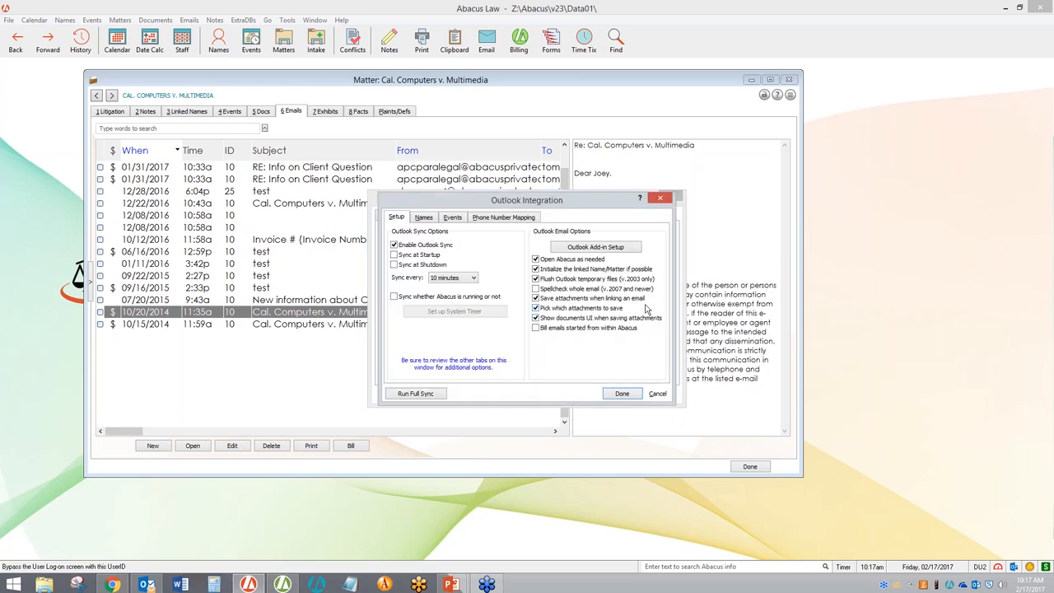
pyautogui.click(612, 249)
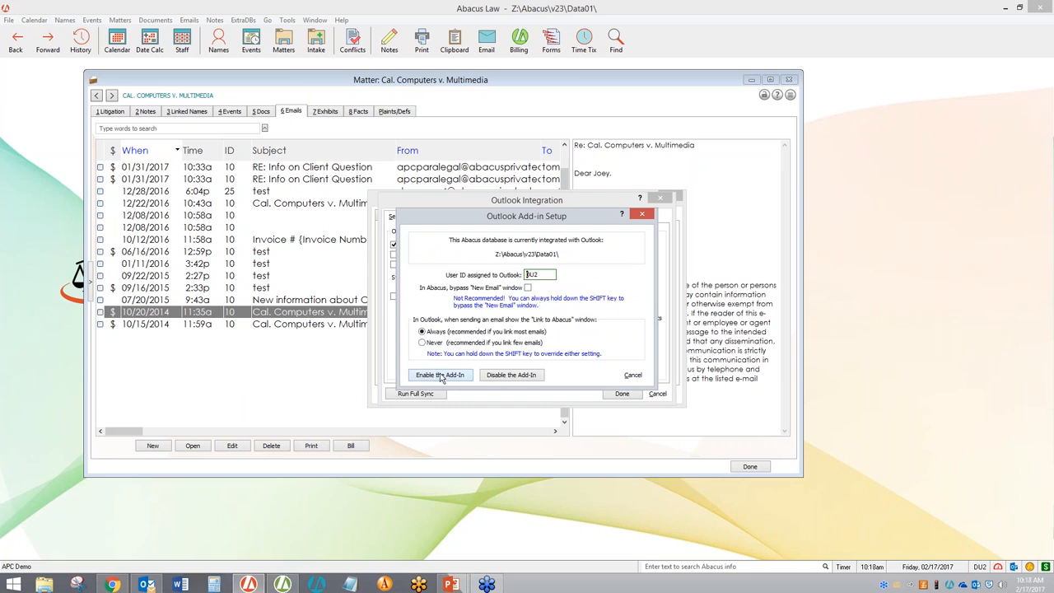
pyautogui.click(632, 376)
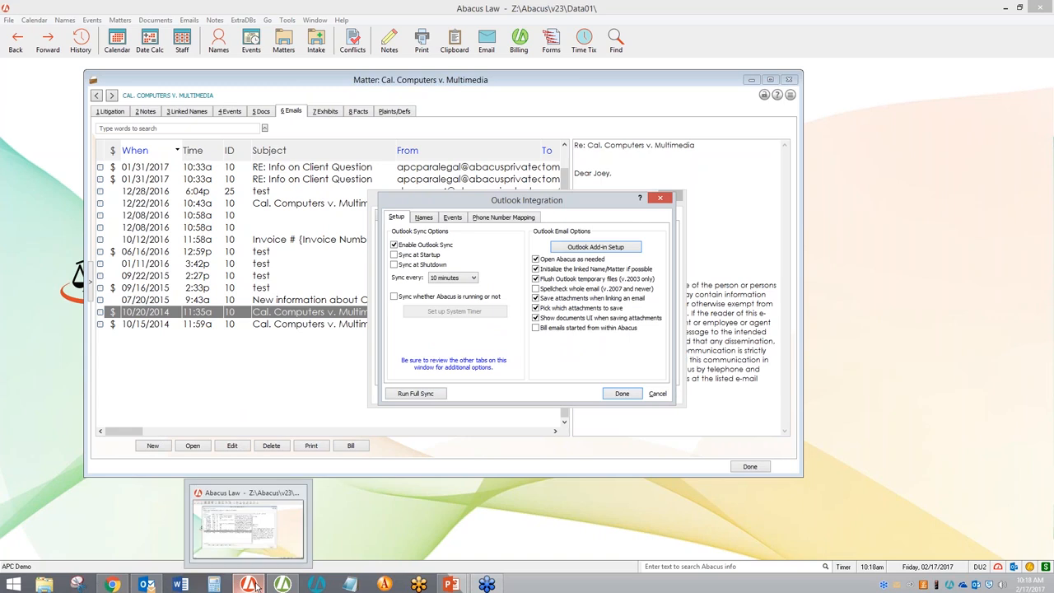
# Switch to Outlook, open the Link to Abacus dialog for the "Info on Client Question" email, and cancel it
pyautogui.click(153, 586)
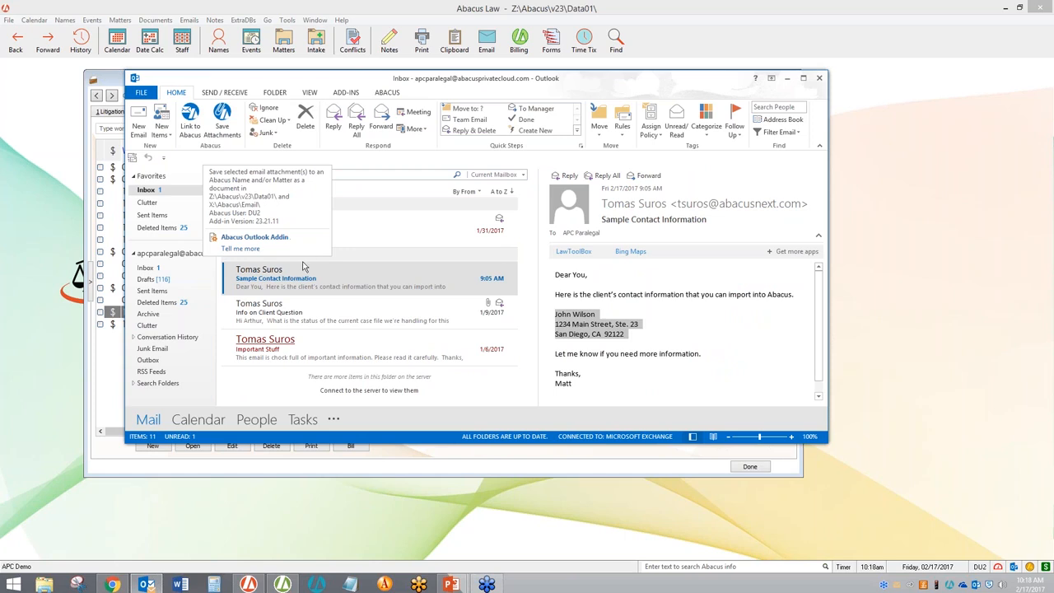
pyautogui.click(294, 316)
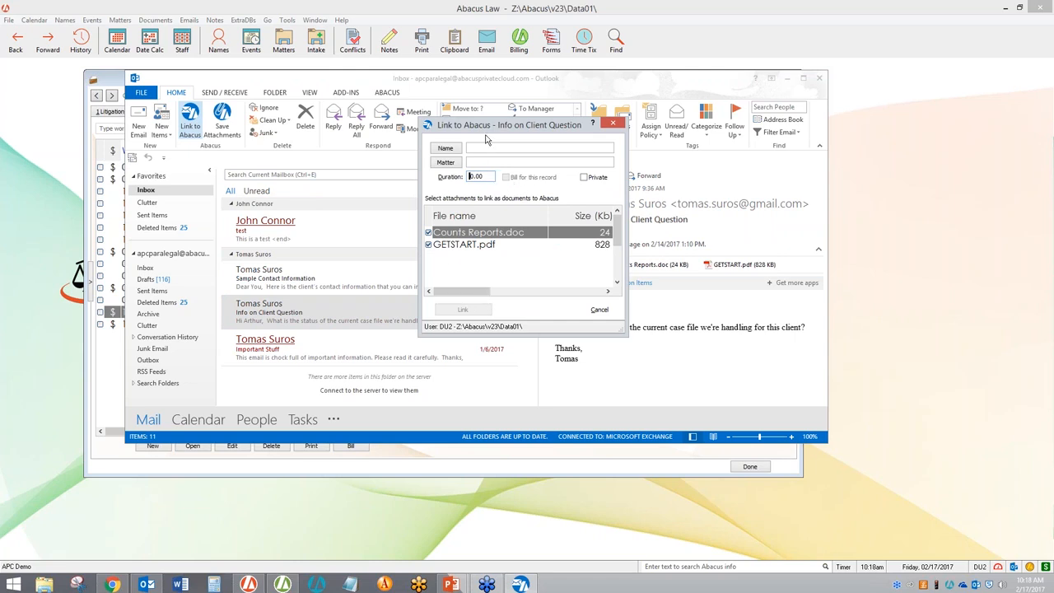
pyautogui.click(600, 310)
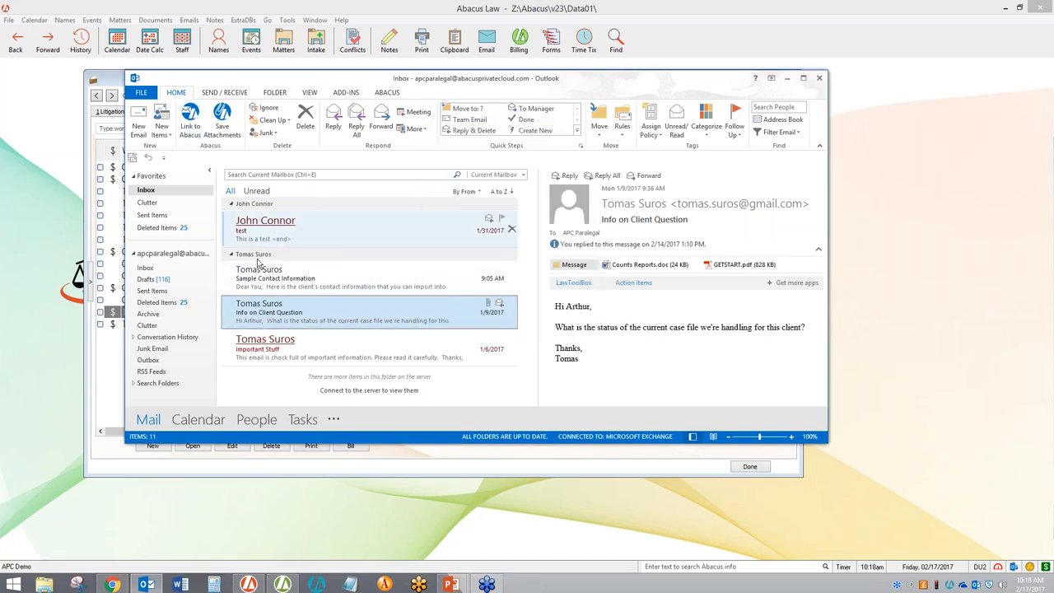
# Return to Abacus Law and cancel the Outlook Integration settings and the user preferences
pyautogui.click(114, 375)
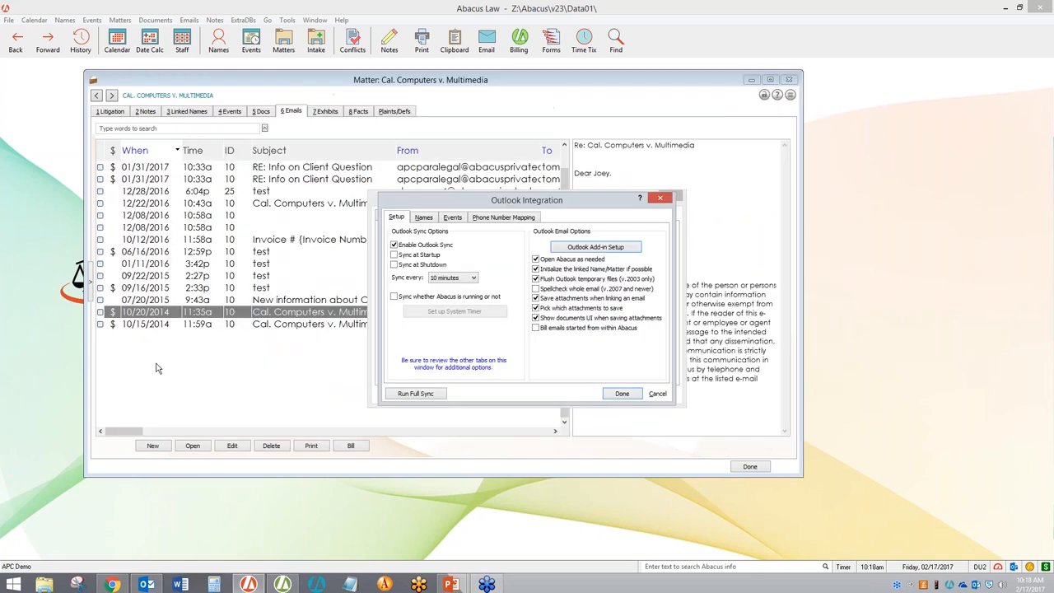
pyautogui.click(659, 394)
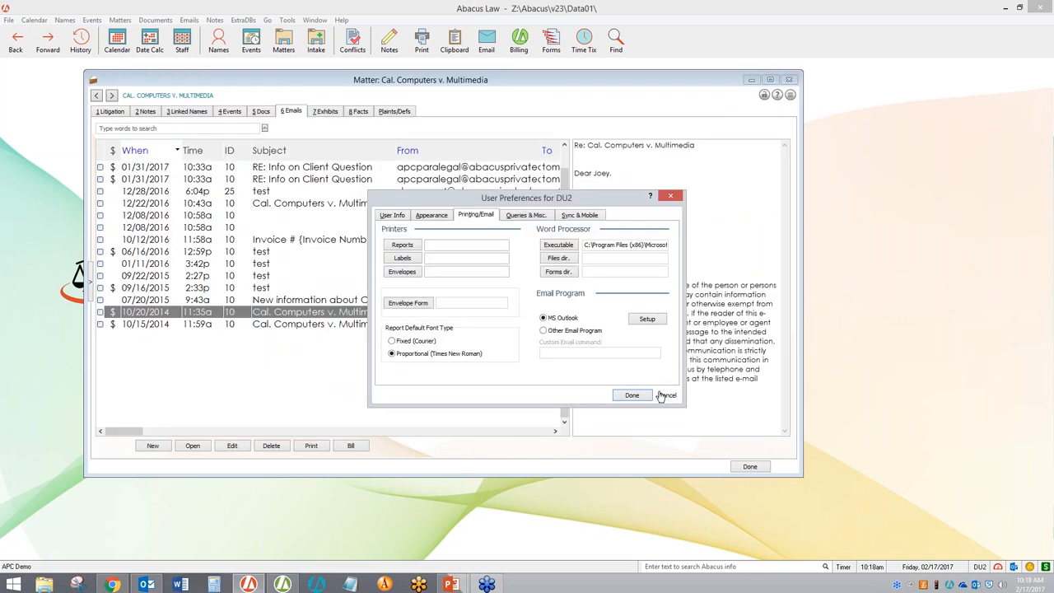
pyautogui.click(663, 395)
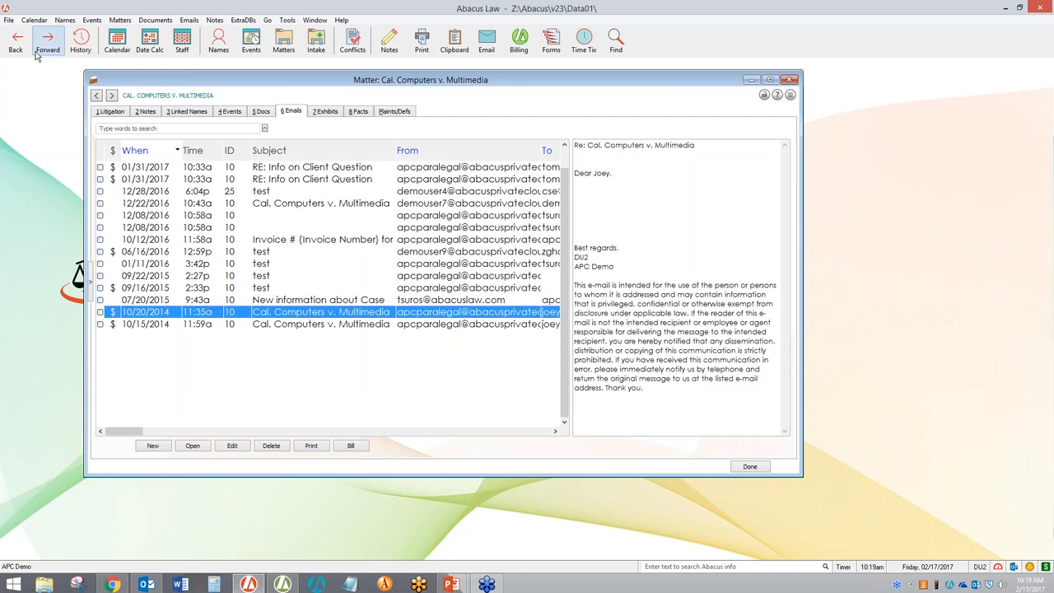
# Review the Outlook Sync setup, including its Names and Events synchronization options, and cancel the Outlook Integration settings
pyautogui.click(9, 19)
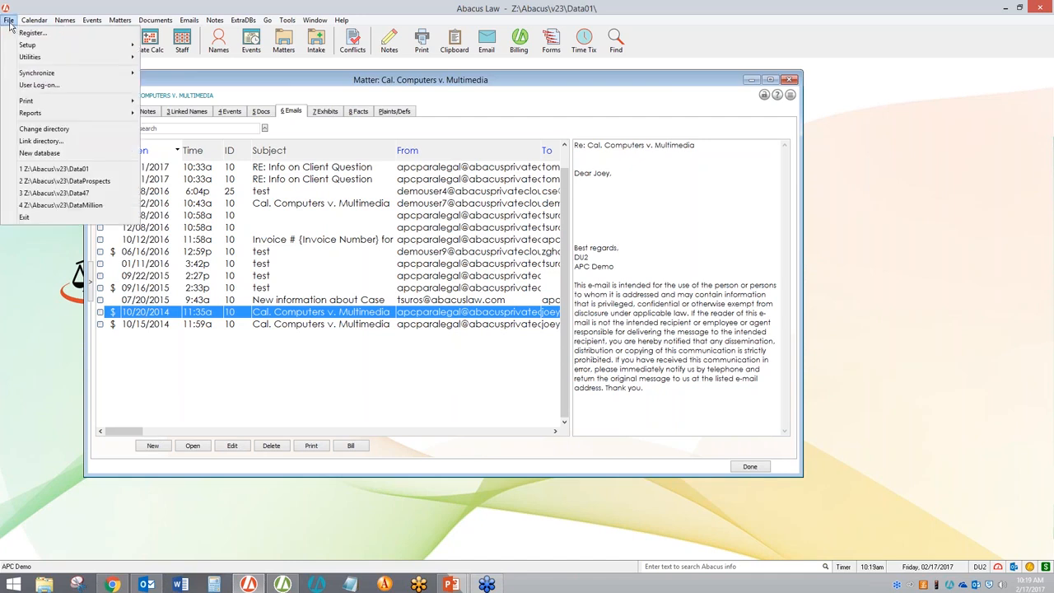
pyautogui.moveTo(41, 77)
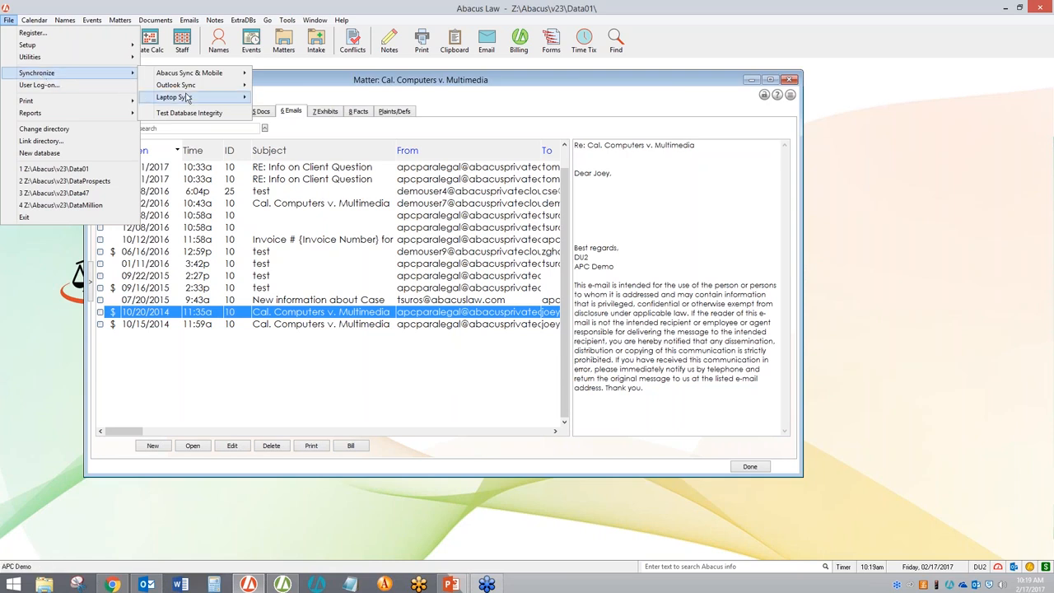
pyautogui.moveTo(193, 92)
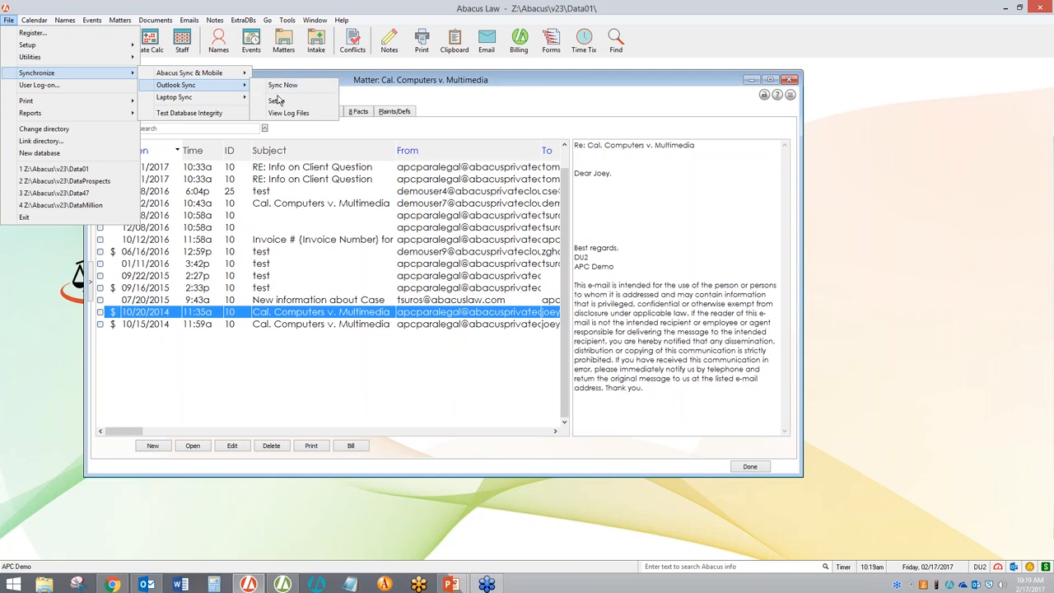
pyautogui.click(276, 100)
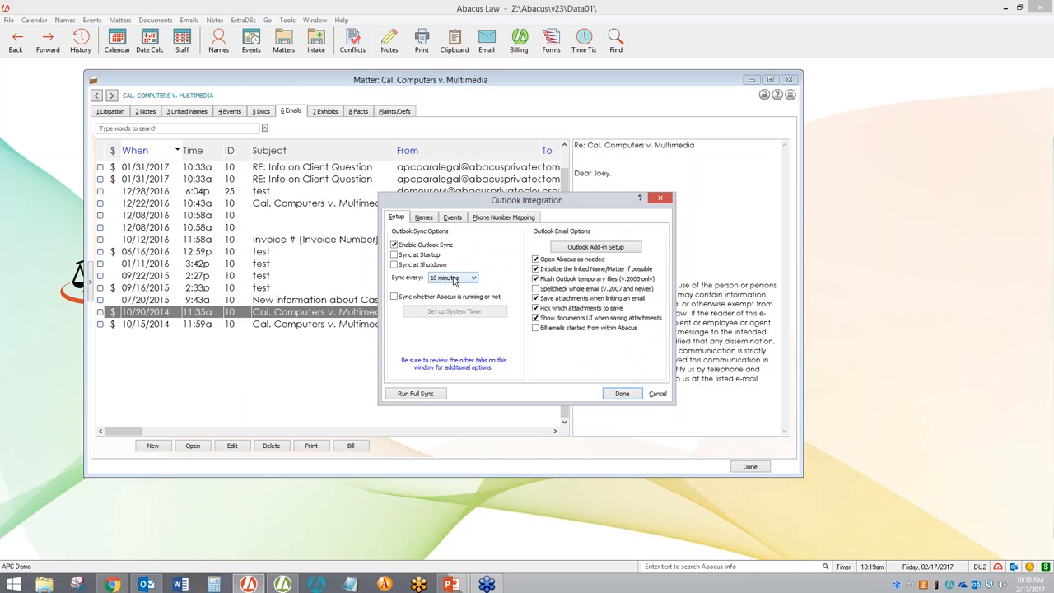
pyautogui.click(423, 218)
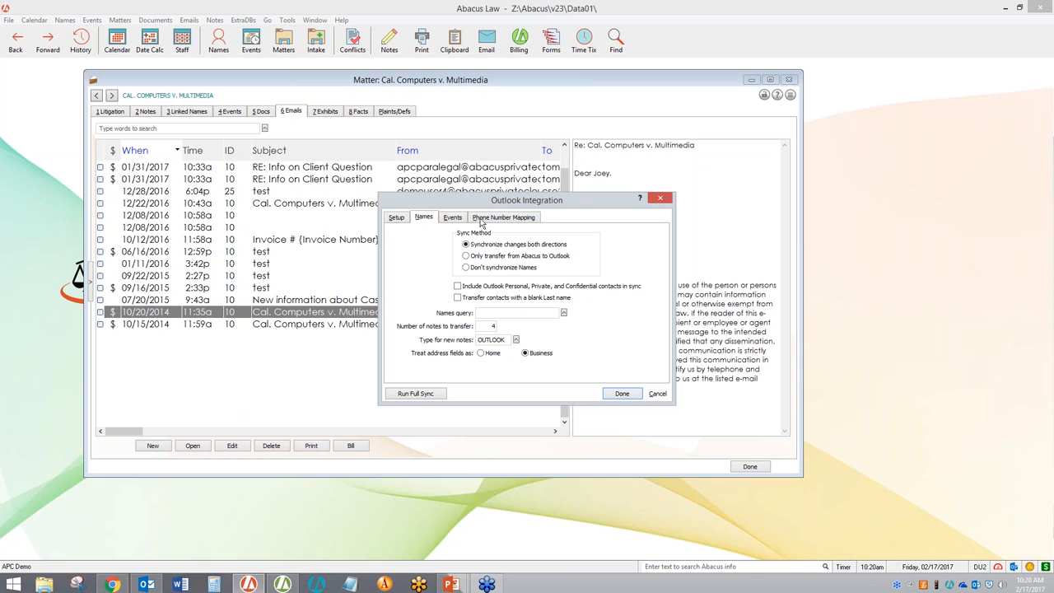
pyautogui.click(459, 219)
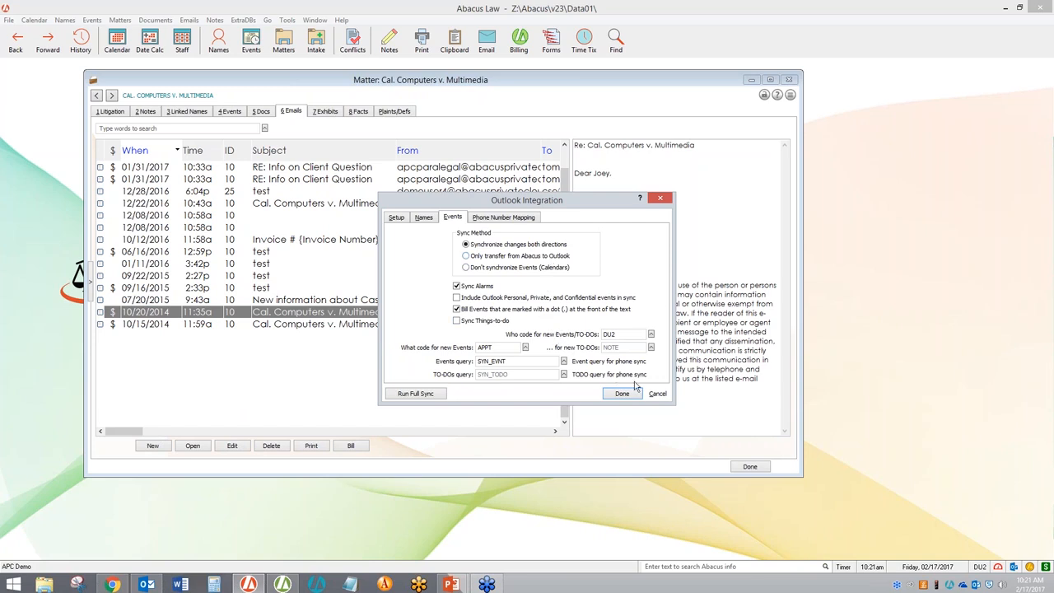
pyautogui.click(657, 394)
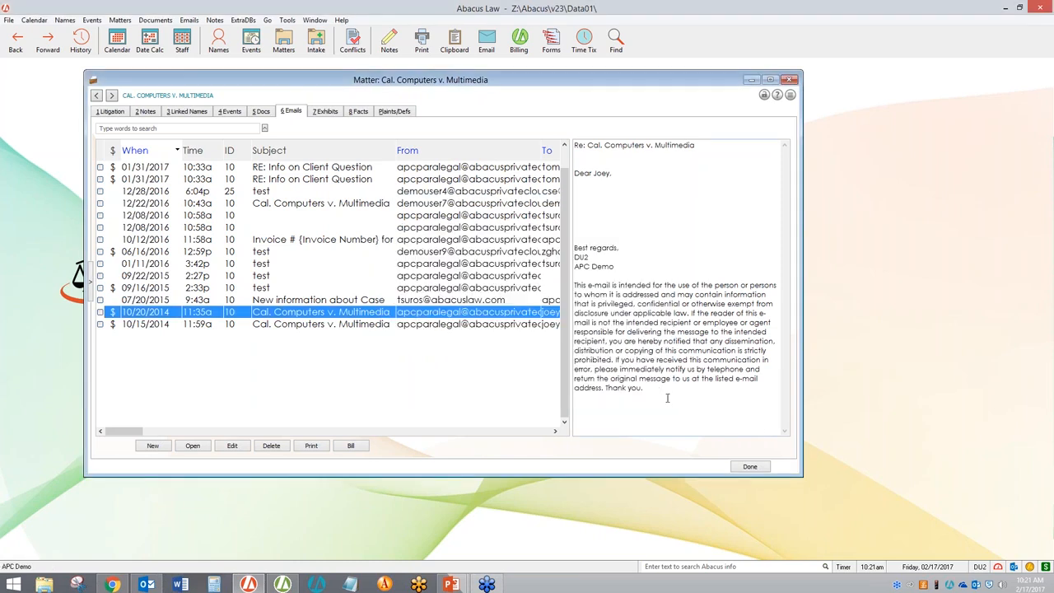
# Open the Abacus Dashboard, view the settings of the Breakdown of Matters by Case Type chart, cancel them and put the dashboard away
pyautogui.click(998, 568)
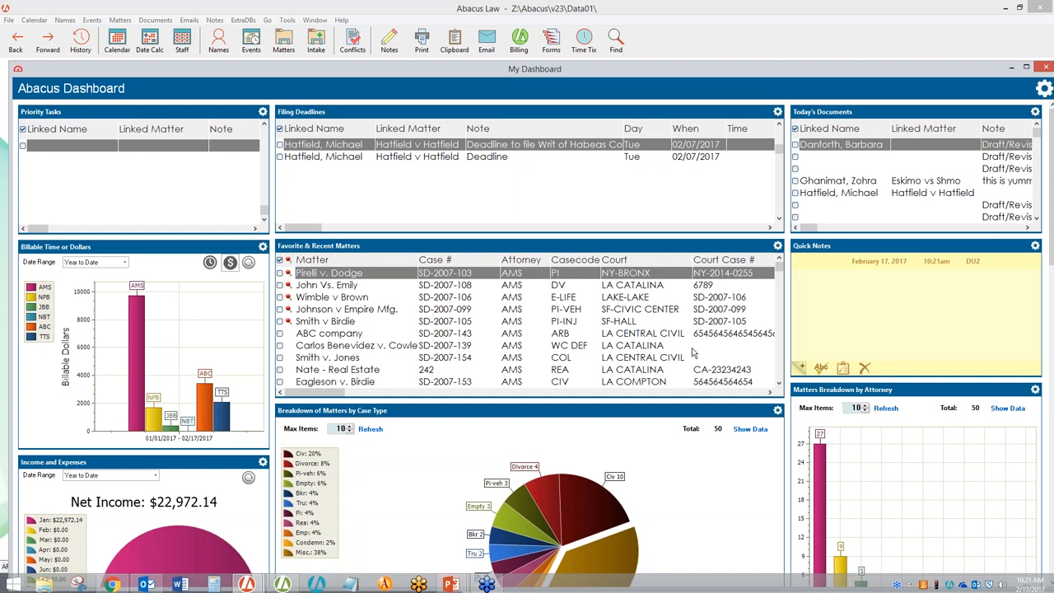
pyautogui.scroll(-2, 698, 360)
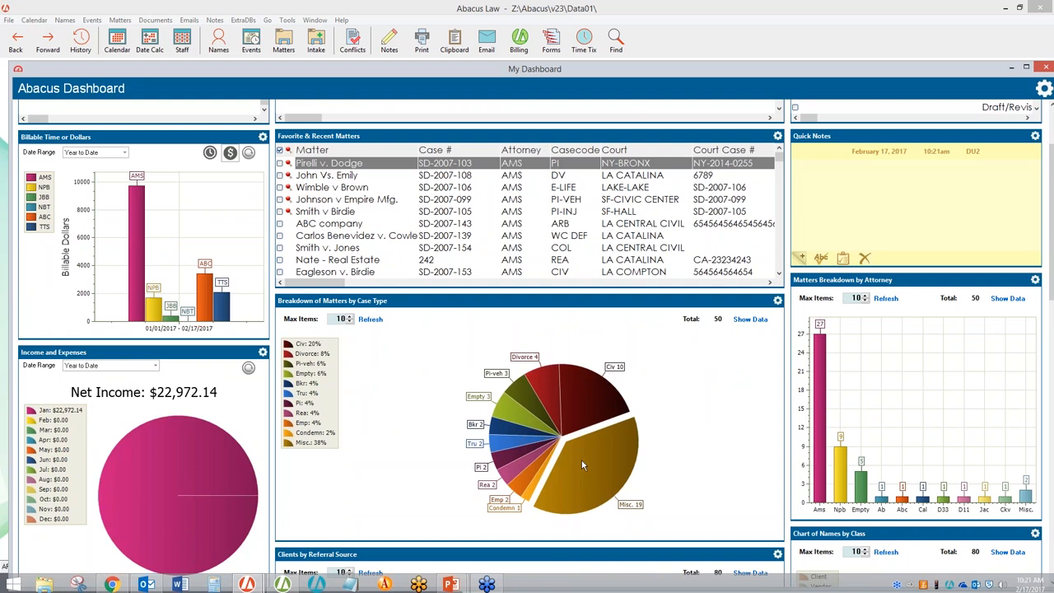
pyautogui.click(777, 301)
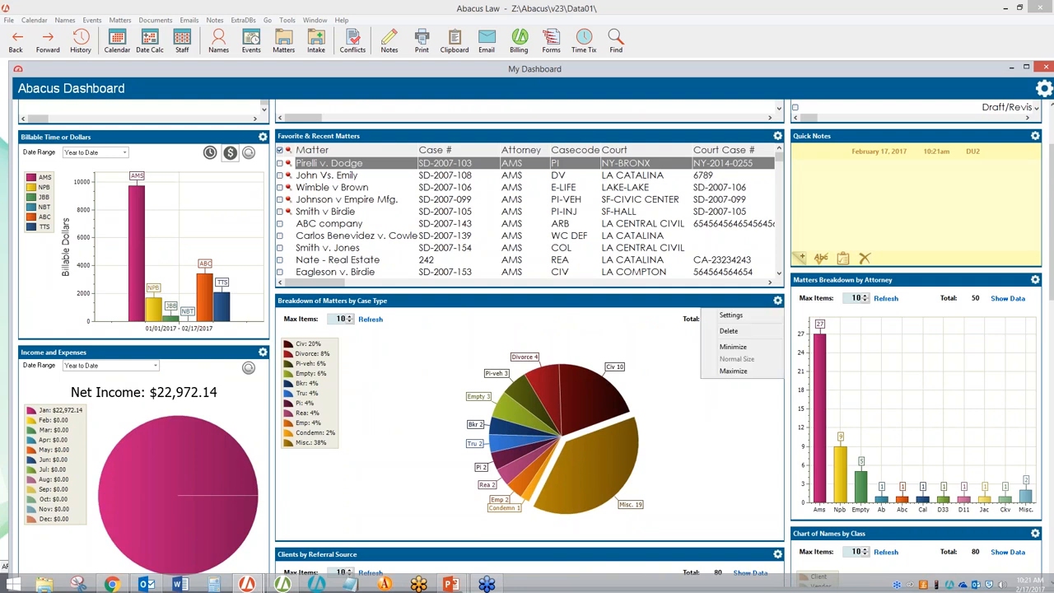
pyautogui.click(753, 317)
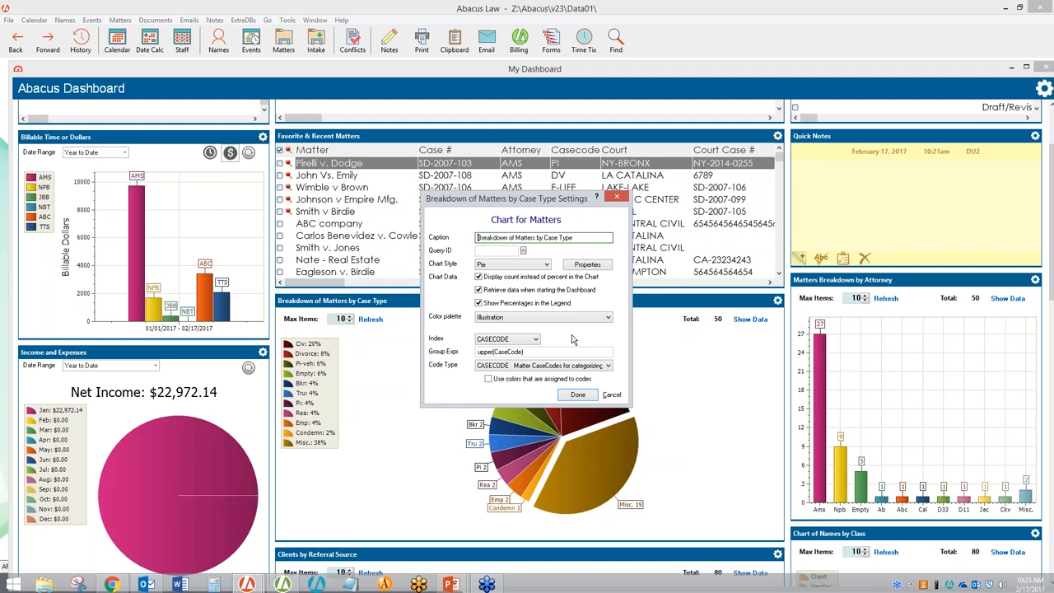
pyautogui.click(613, 395)
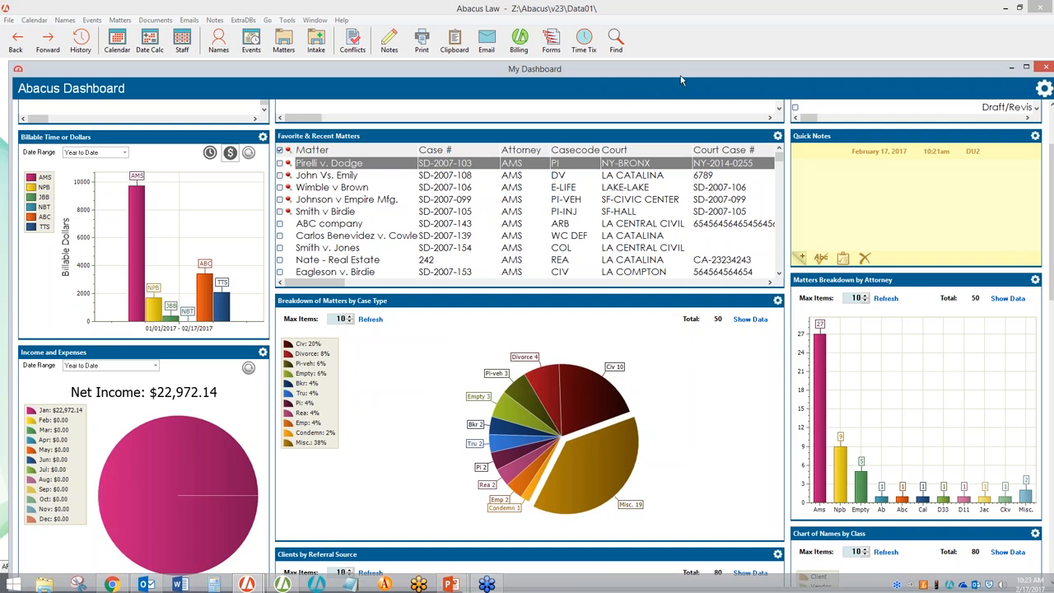
pyautogui.moveTo(682, 72); pyautogui.dragTo(653, 72)
pyautogui.click(1016, 67)
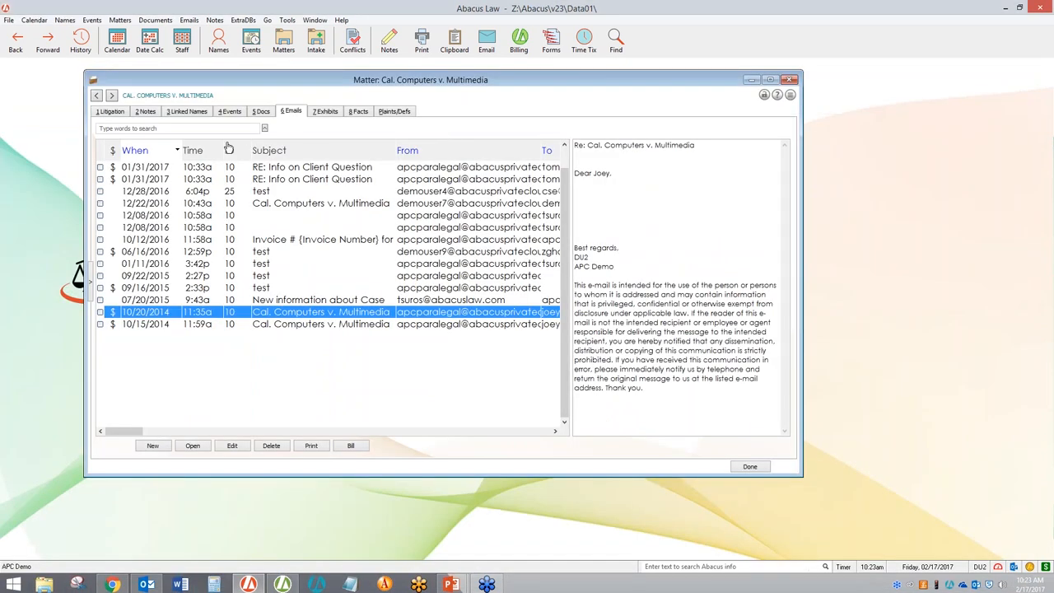
# Try adding events from the CACMC Case Management Conference rule to the February 17, 2017 calendar, discarding the new event and closing the Daily Organizer
pyautogui.click(117, 41)
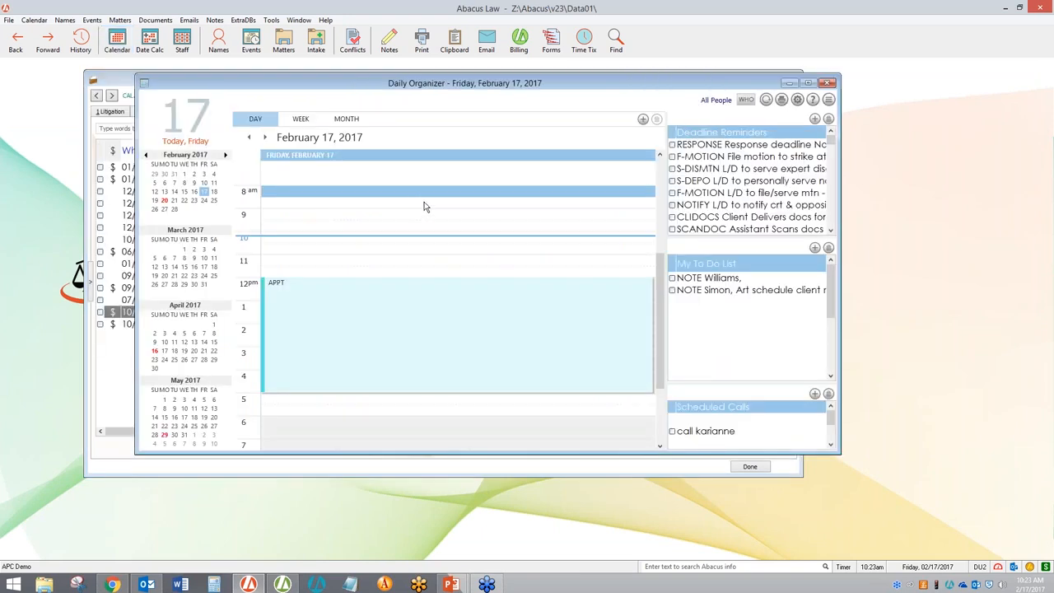
pyautogui.rightClick(425, 206)
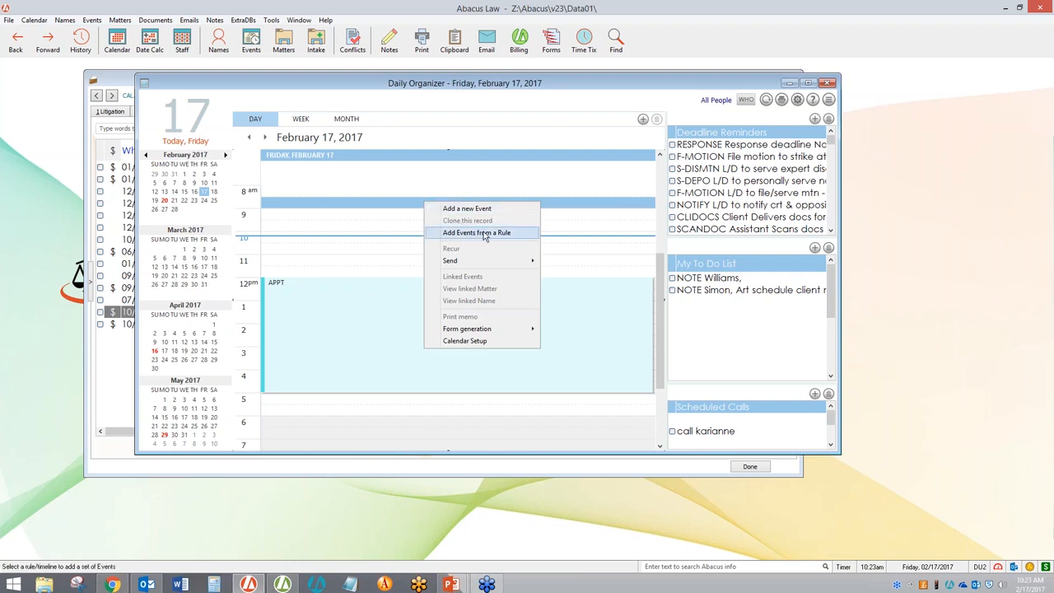
pyautogui.click(501, 233)
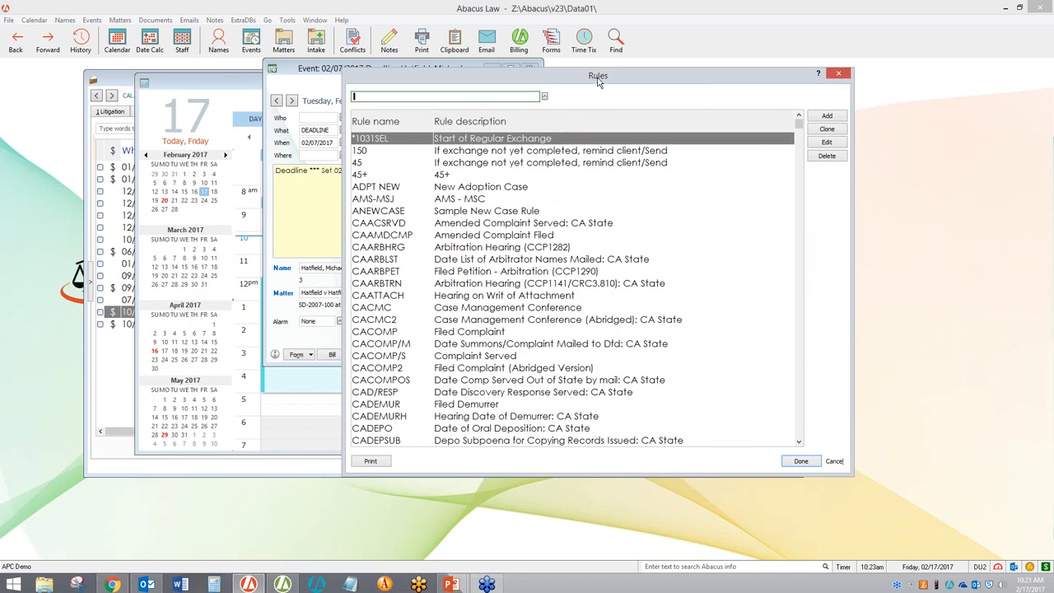
pyautogui.click(492, 247)
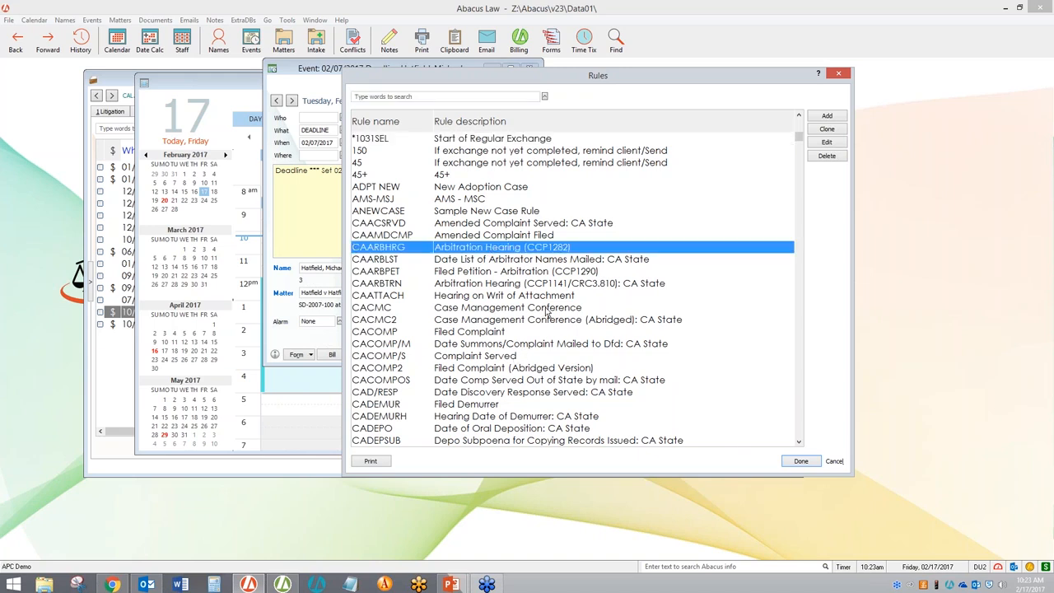
pyautogui.click(545, 309)
pyautogui.click(800, 461)
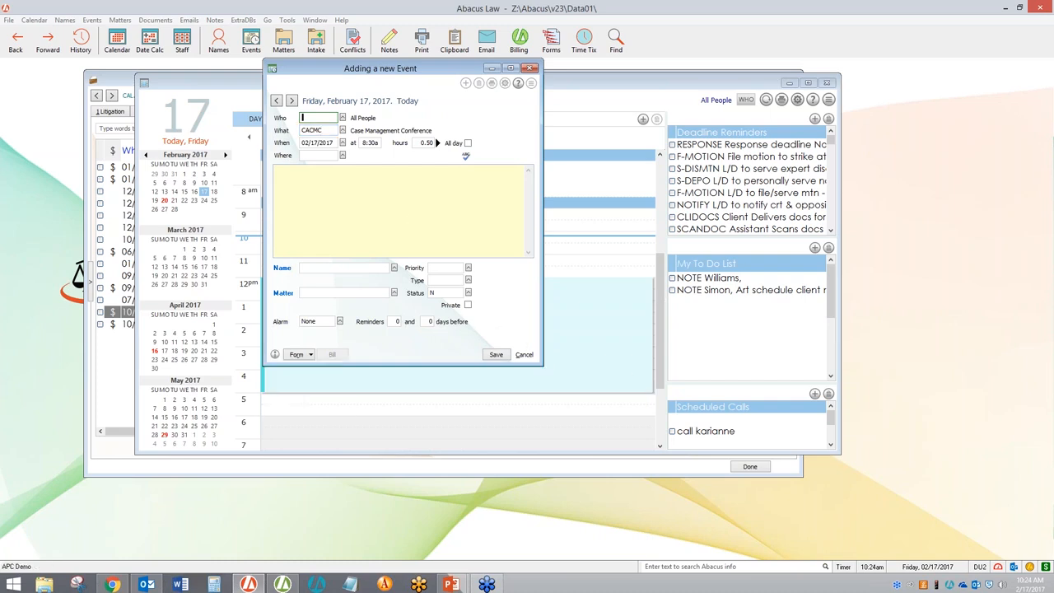
pyautogui.click(524, 354)
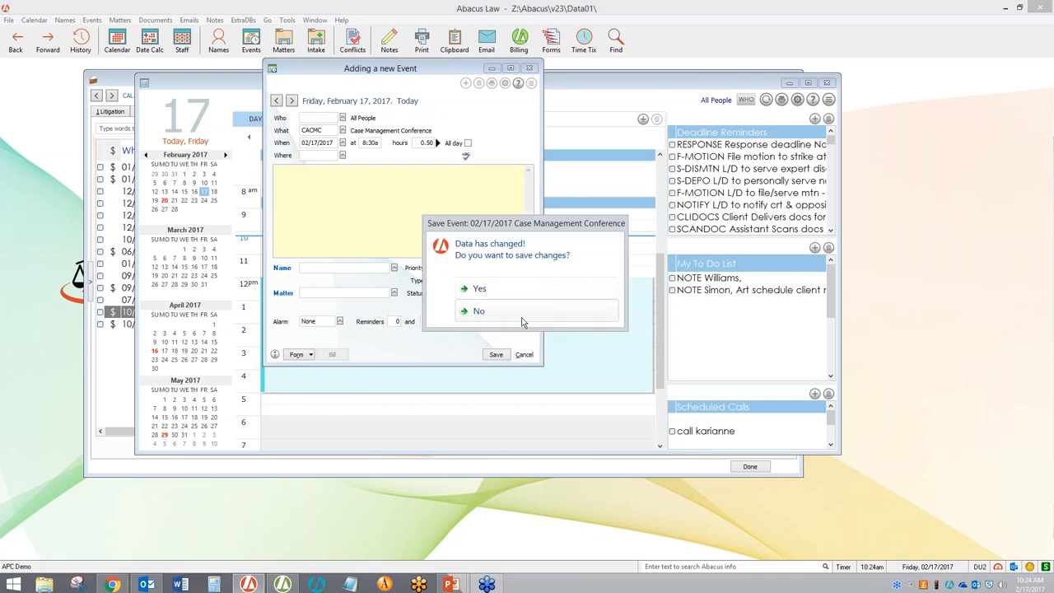
pyautogui.click(521, 320)
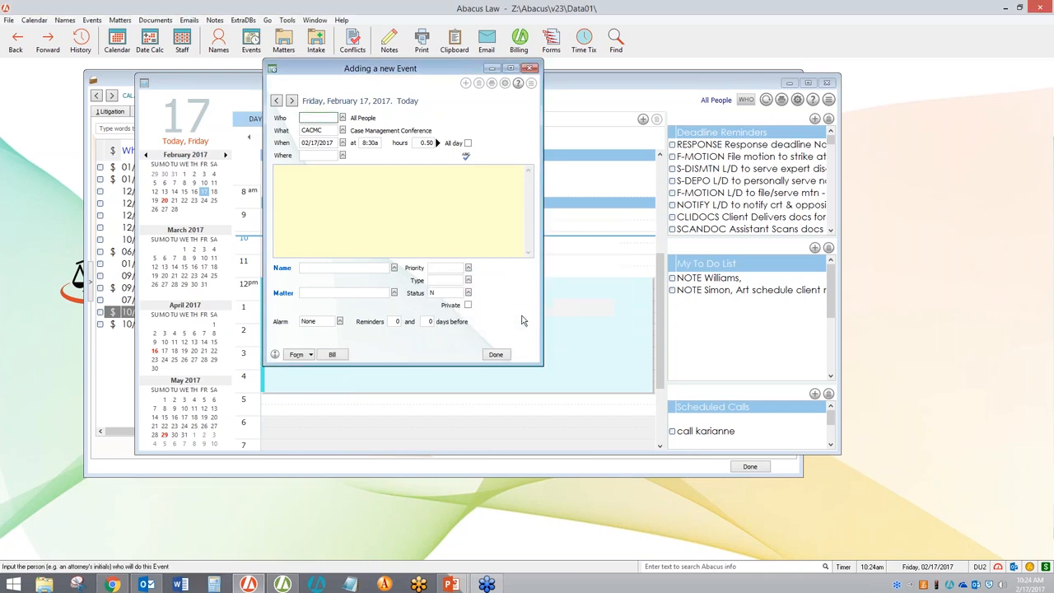
pyautogui.click(492, 356)
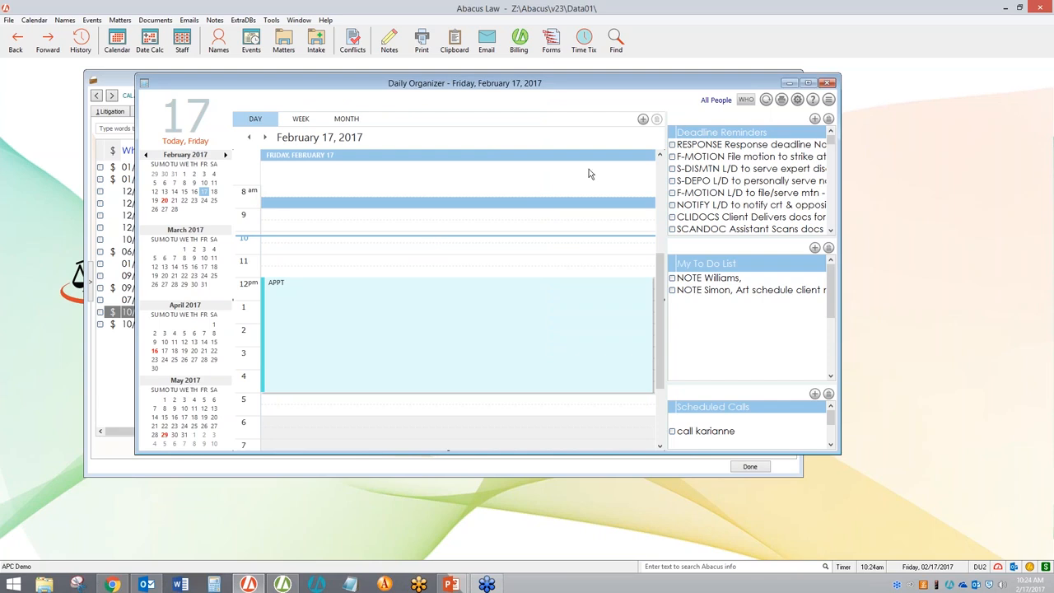
pyautogui.click(827, 83)
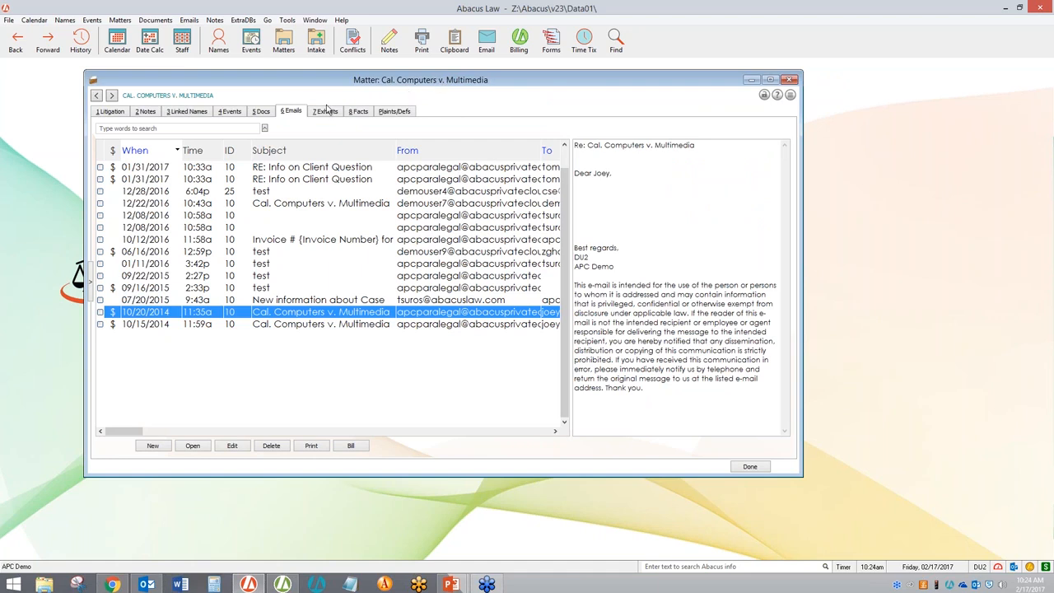
# Browse the documents of the Cal. Computers v. Multimedia matter down to the filings and samples, and activate the file content search
pyautogui.click(264, 112)
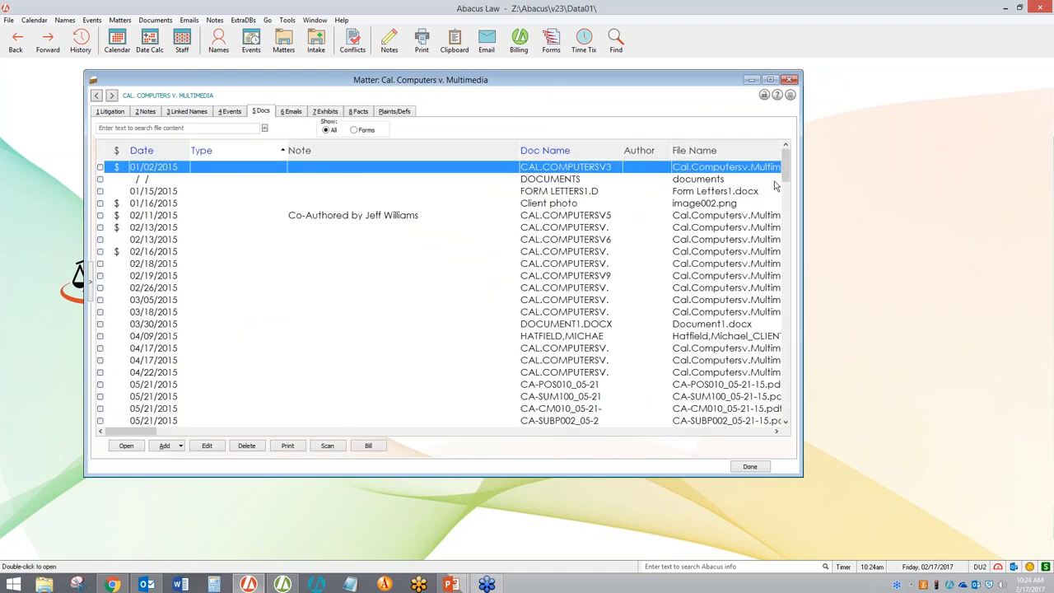
pyautogui.moveTo(785, 172); pyautogui.dragTo(767, 423)
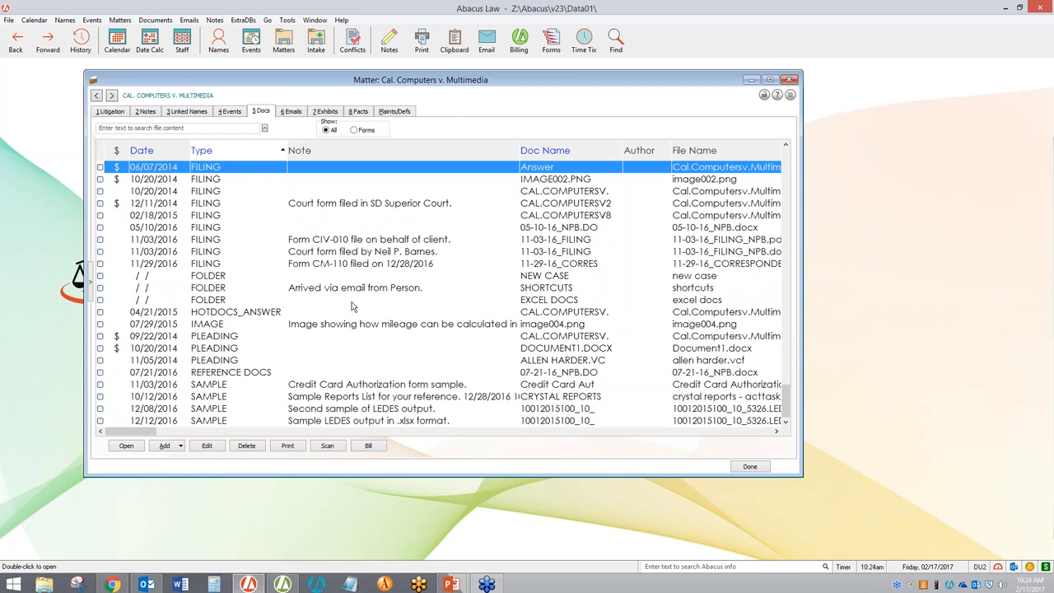
pyautogui.click(177, 127)
pyautogui.click(130, 129)
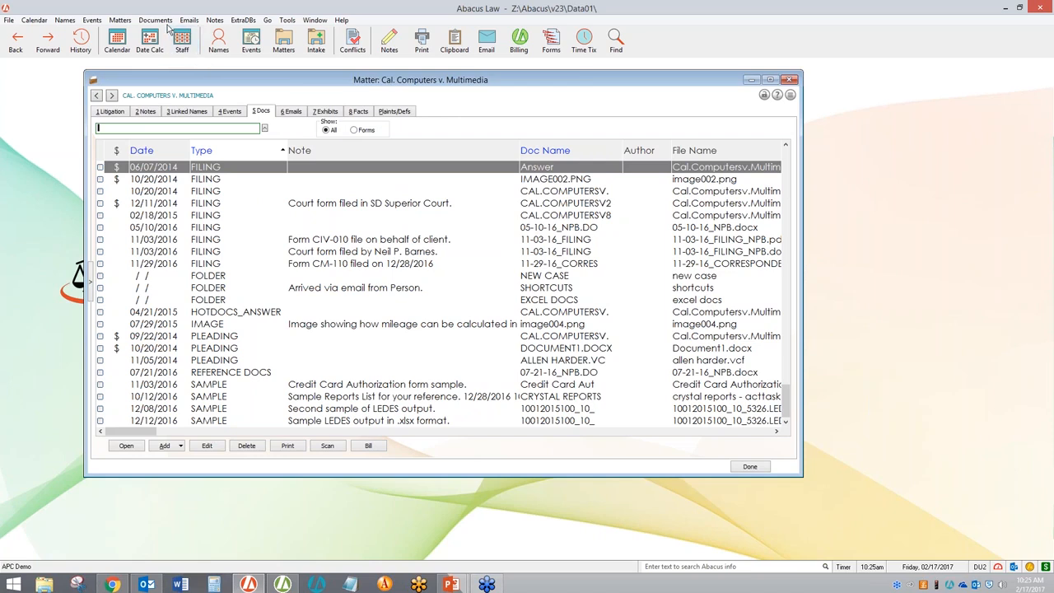
# Browse the full document list in the Document Manager and close it
pyautogui.click(163, 21)
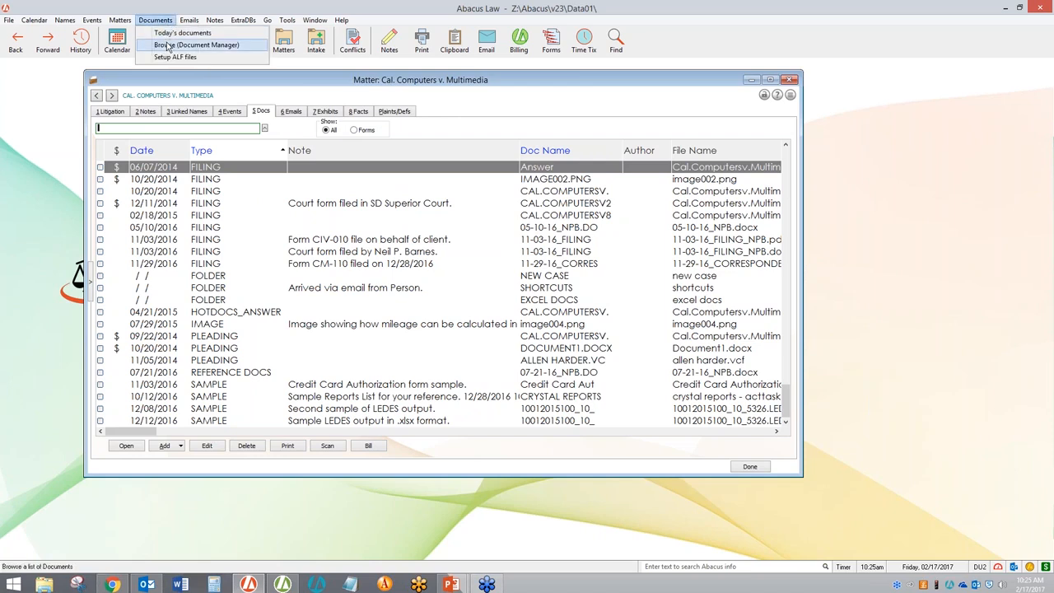
pyautogui.click(167, 46)
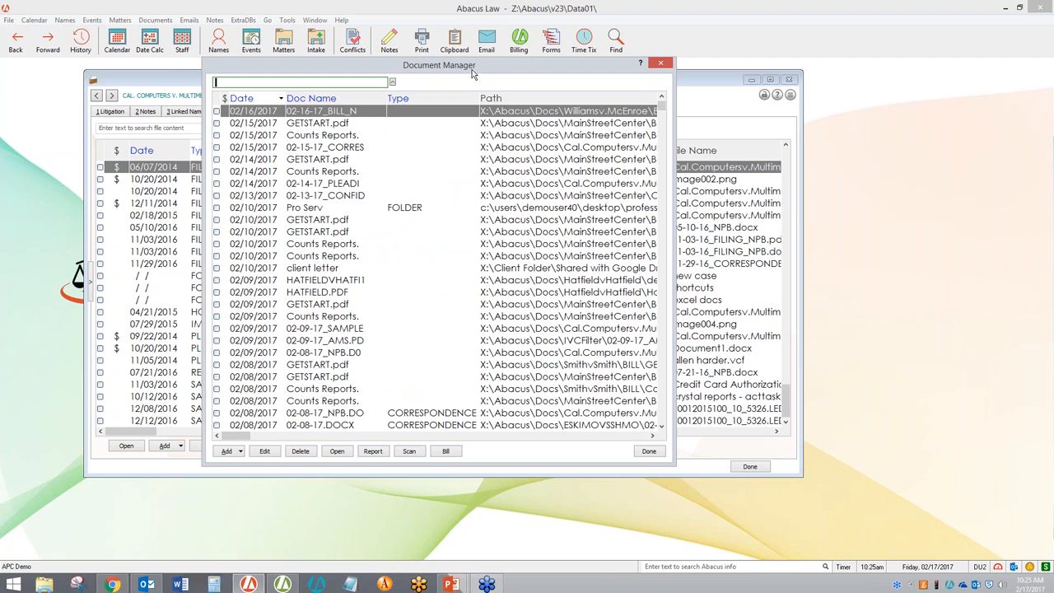
pyautogui.click(661, 64)
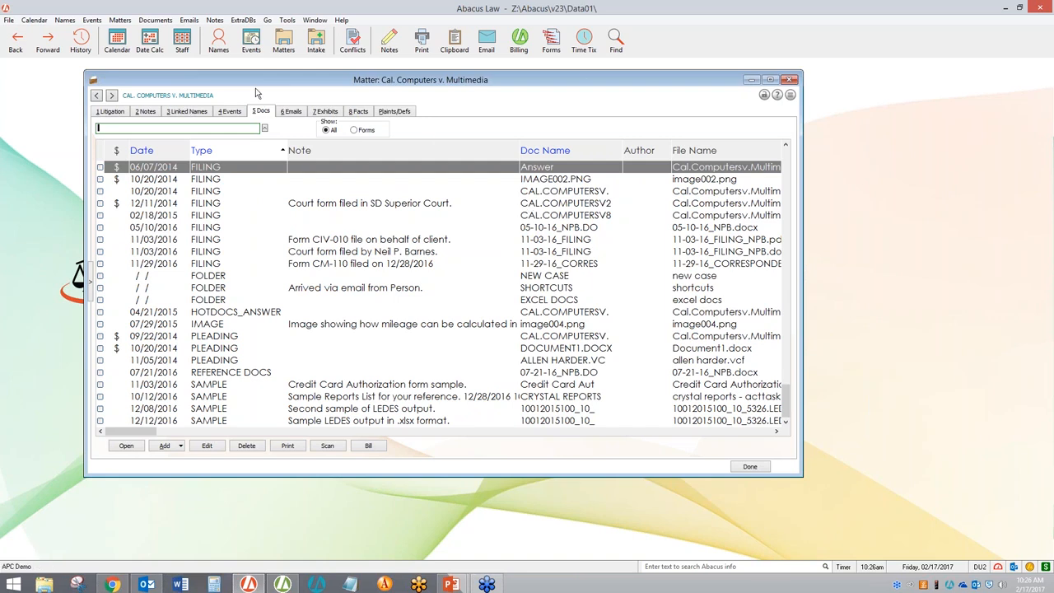
# Return to the matter's Litigation details, filter the matters list with the OPEN query, and close the list
pyautogui.click(117, 113)
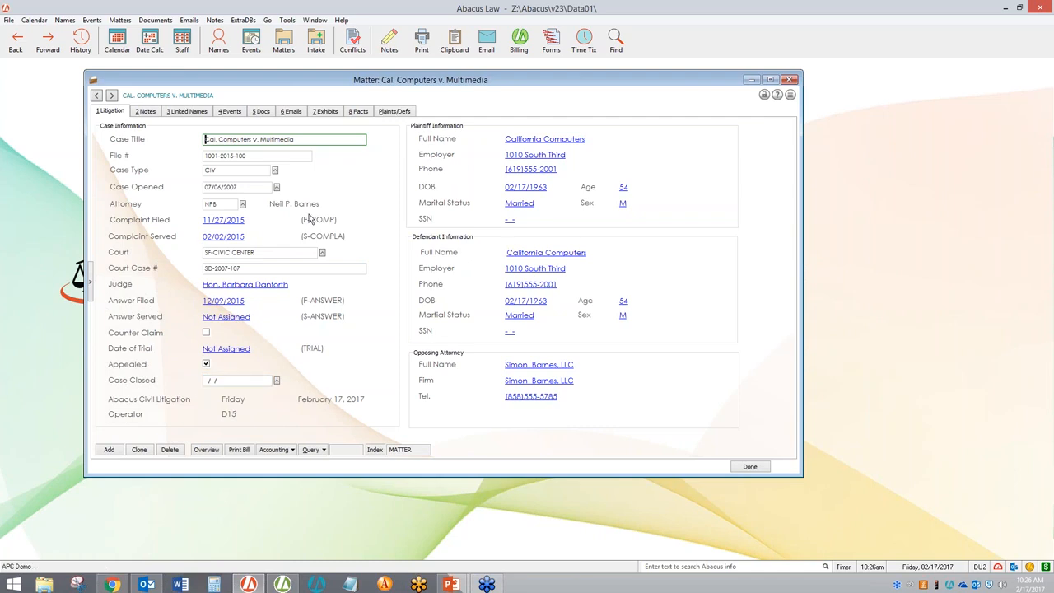
pyautogui.click(292, 46)
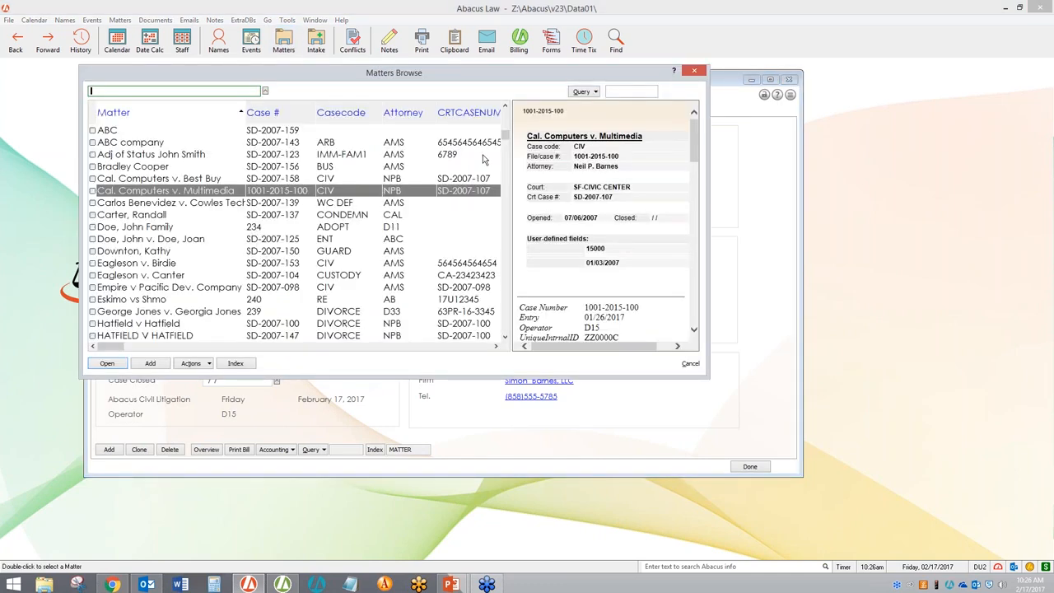
pyautogui.click(594, 92)
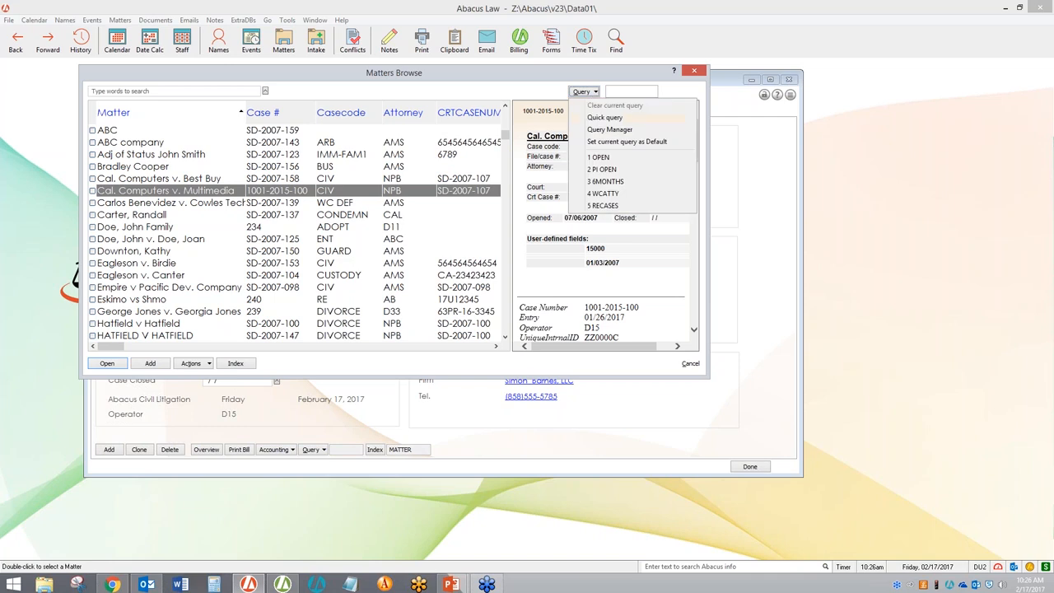
pyautogui.click(600, 158)
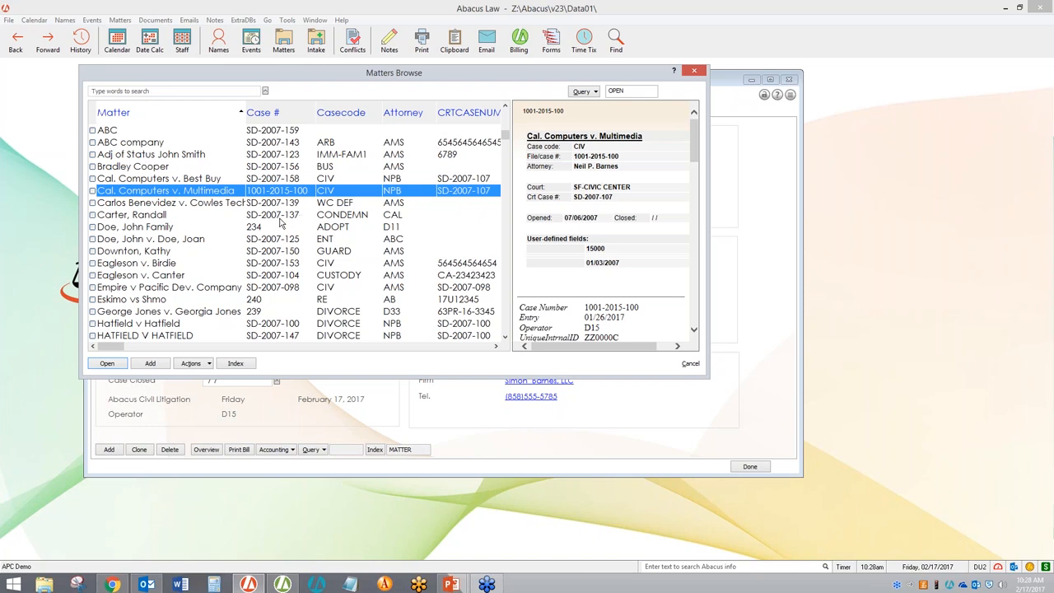
pyautogui.click(693, 72)
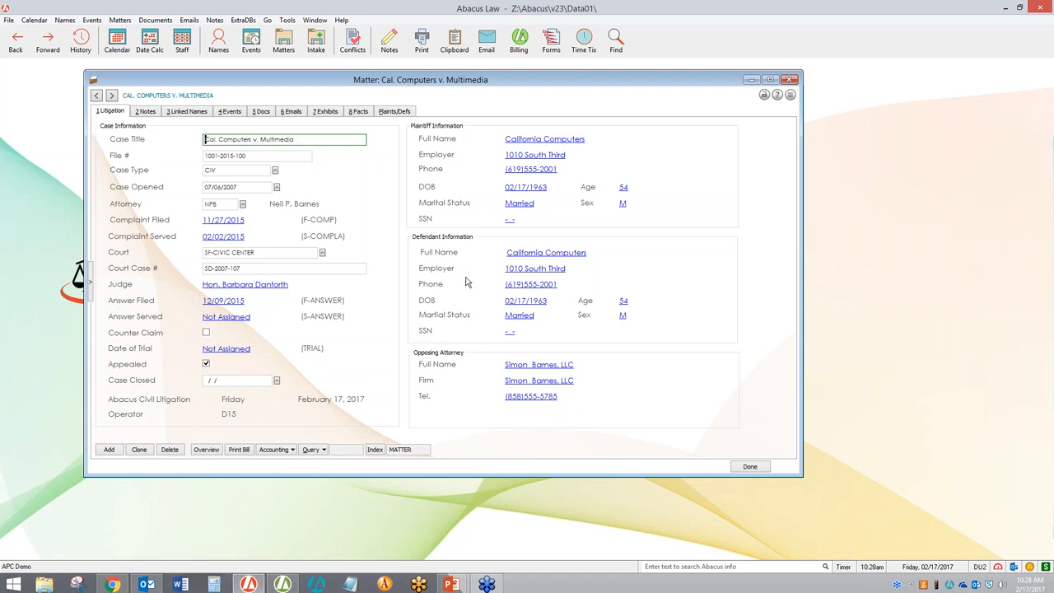
# Page forward to the workers' compensation matter to view its screen layout, and return to the Cal. Computers v. Multimedia matter
pyautogui.click(111, 96)
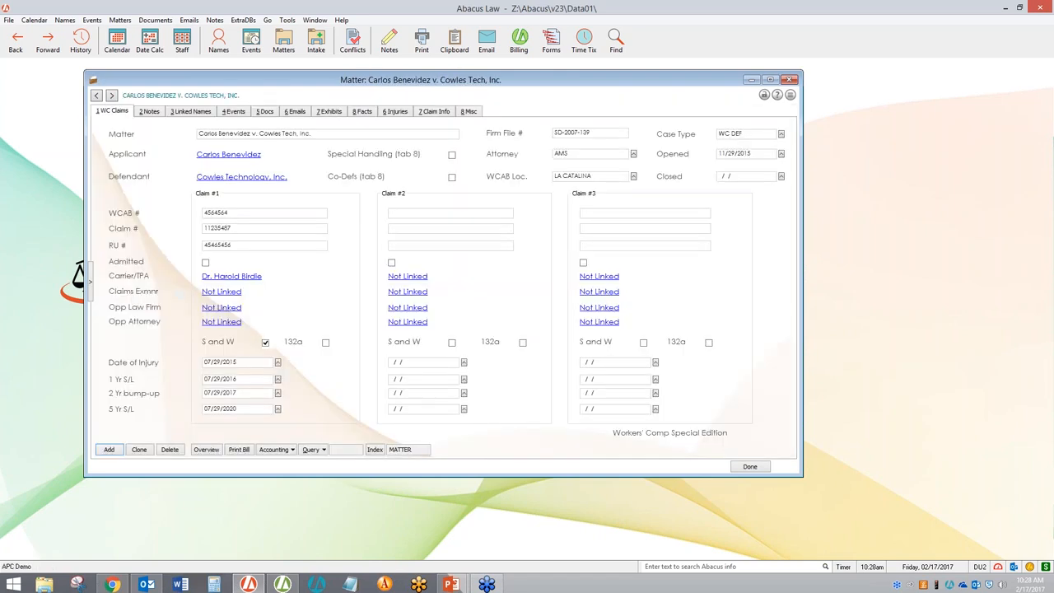
pyautogui.click(112, 96)
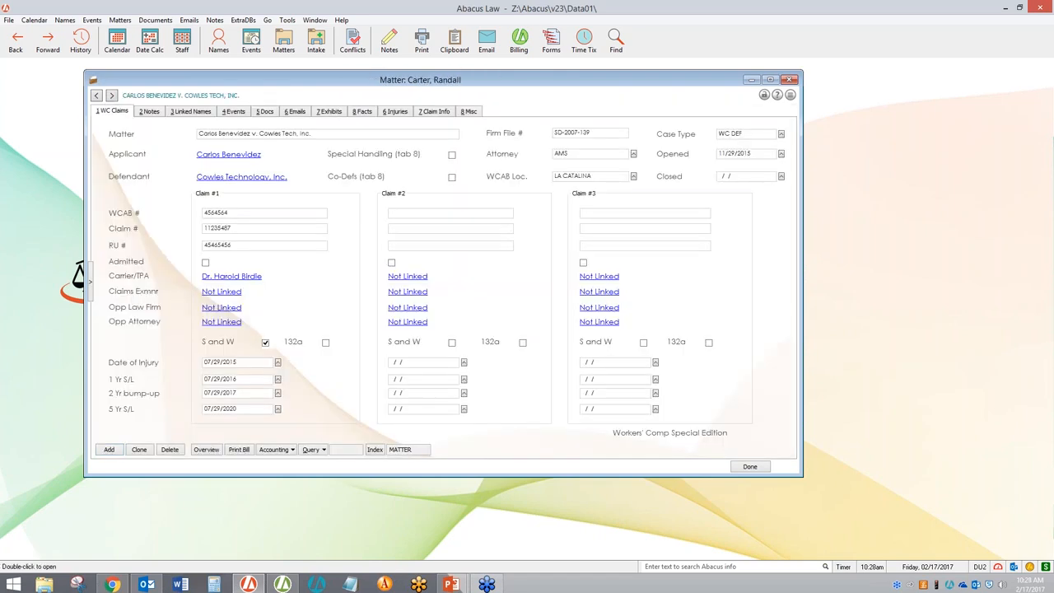
pyautogui.click(95, 96)
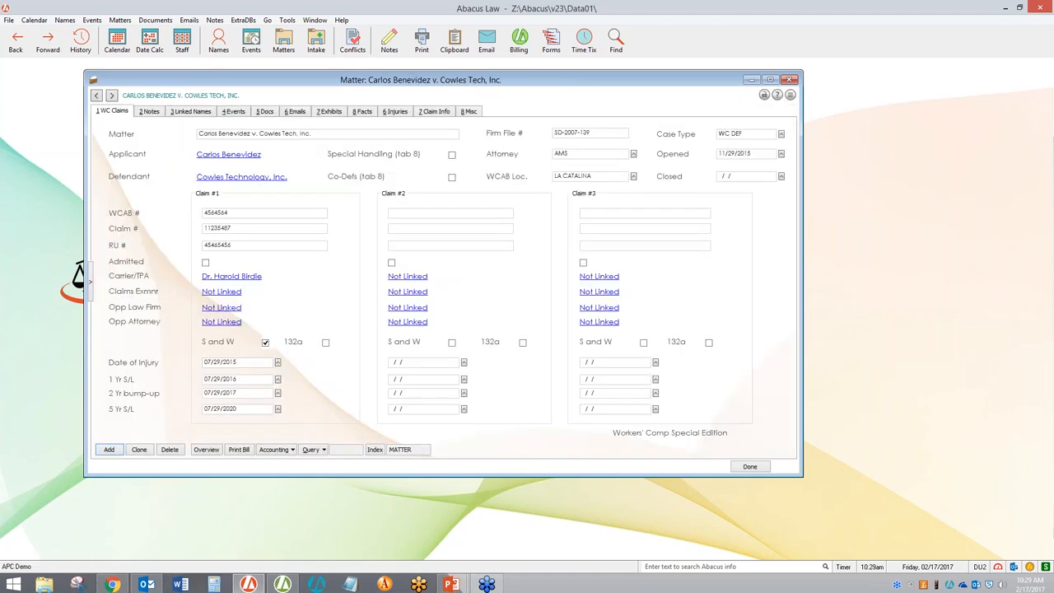
pyautogui.click(94, 96)
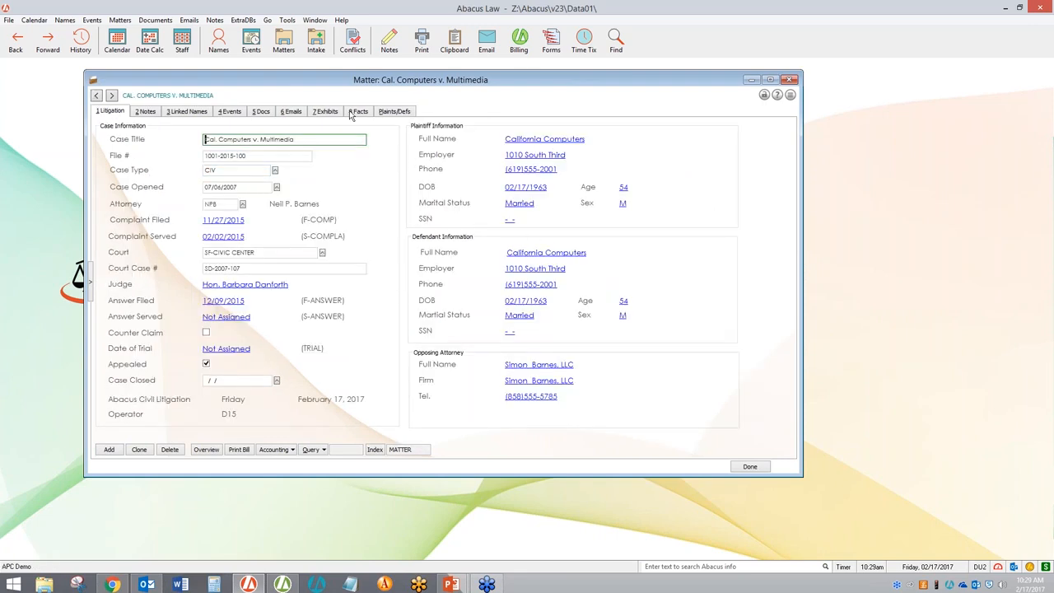
# Open page 1 of the CIV MATTER Civil Litigation Matter screen for editing in the Screen Designer and widen the designer window
pyautogui.click(324, 21)
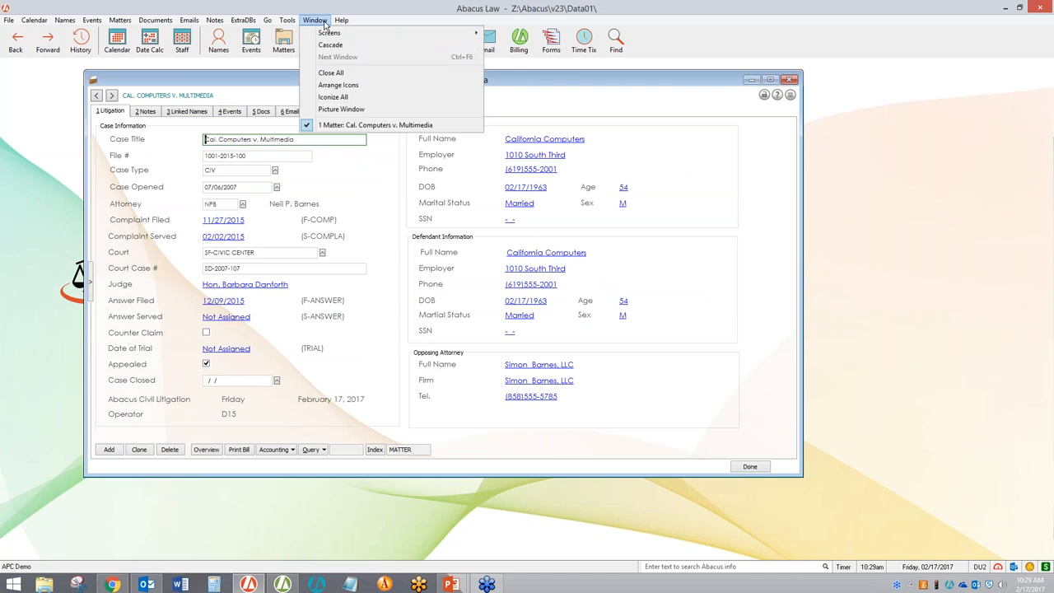
pyautogui.moveTo(328, 34)
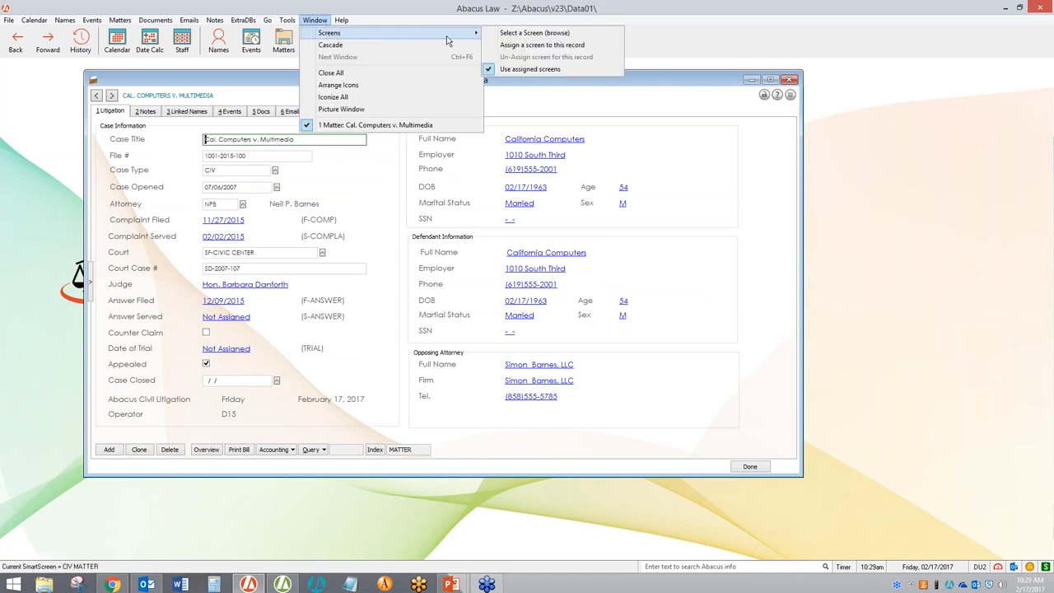
pyautogui.click(519, 34)
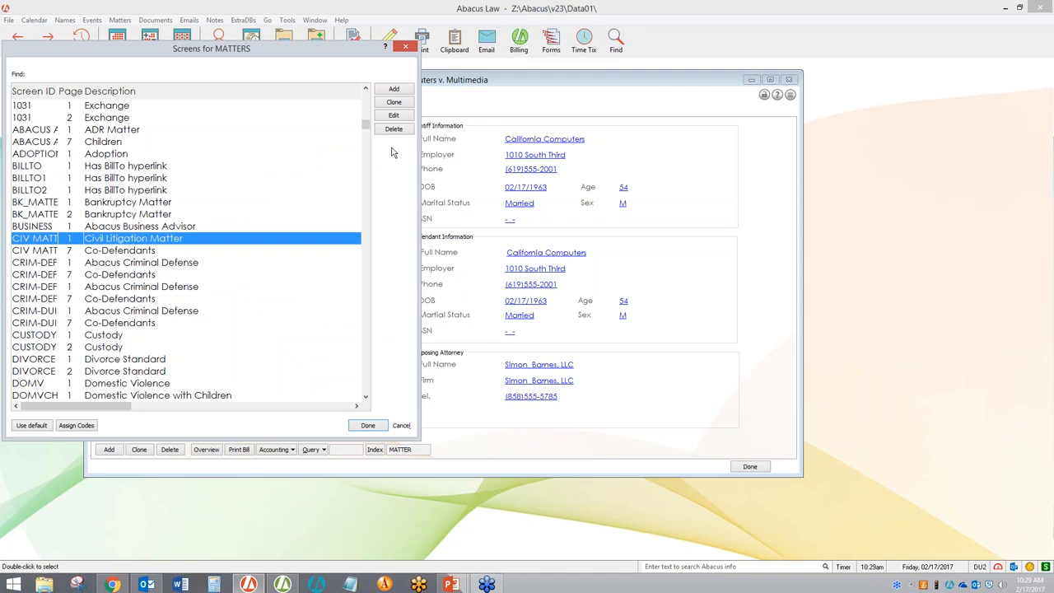
pyautogui.moveTo(208, 51); pyautogui.dragTo(451, 93)
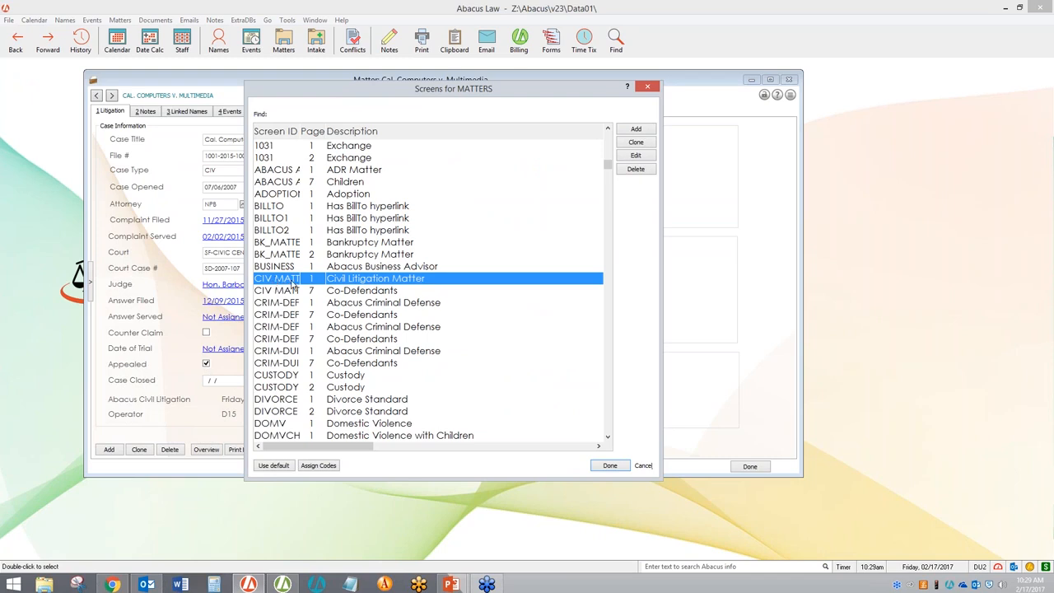
pyautogui.click(634, 157)
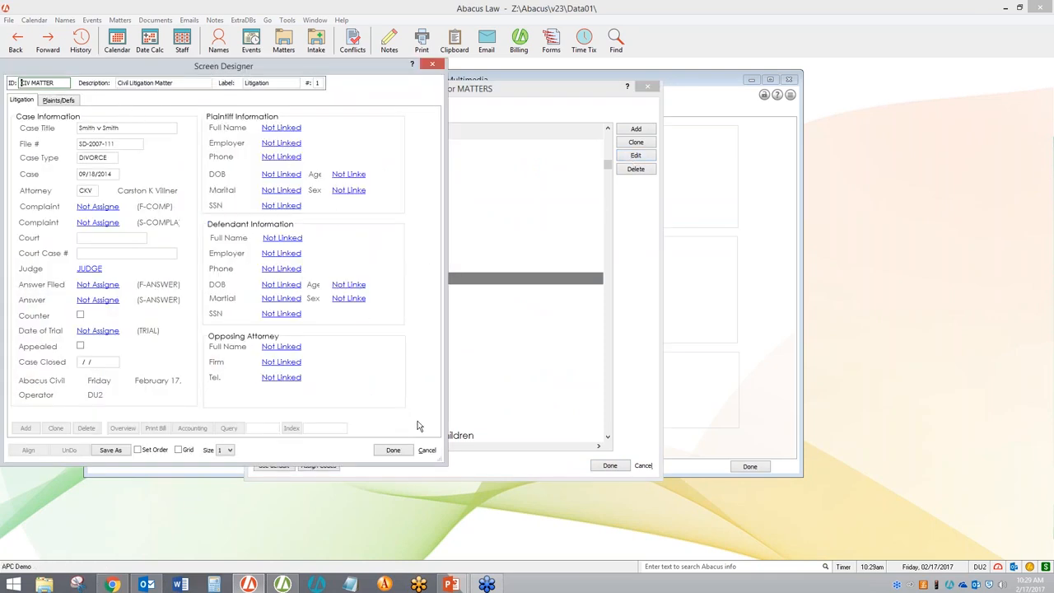
pyautogui.moveTo(442, 463); pyautogui.dragTo(638, 475)
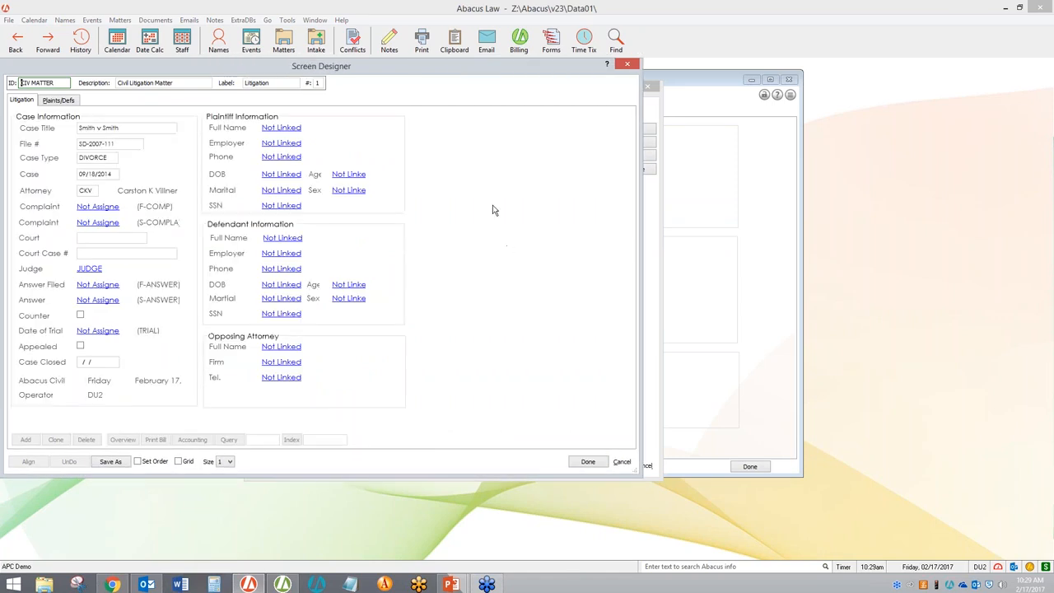
# Add the One year SOL date Claim 2 field (ONEYRSOL2) with left justification and place it beside the Plaintiff Information box
pyautogui.rightClick(449, 124)
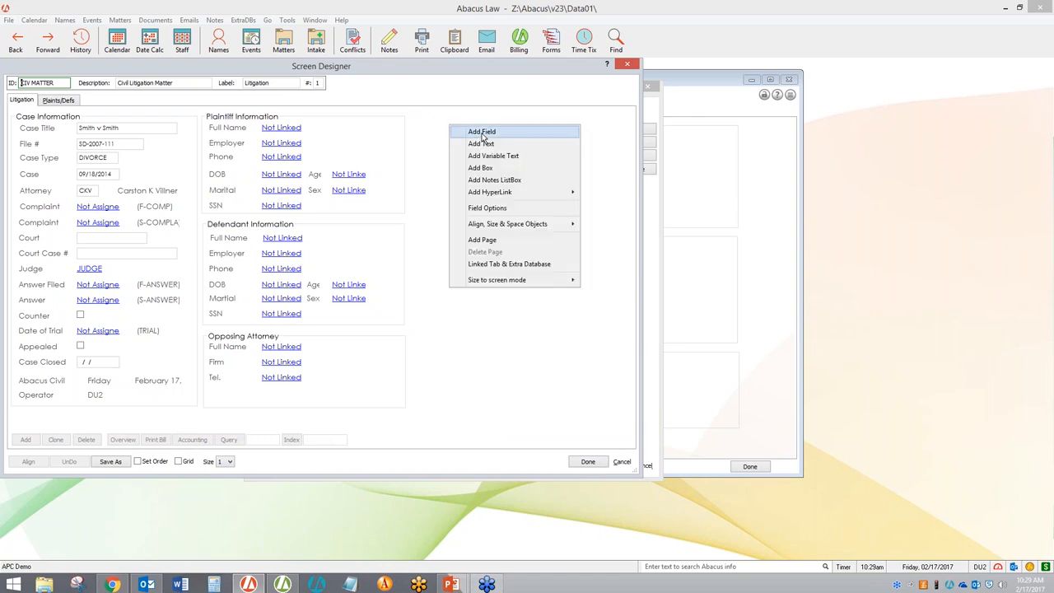
pyautogui.click(481, 131)
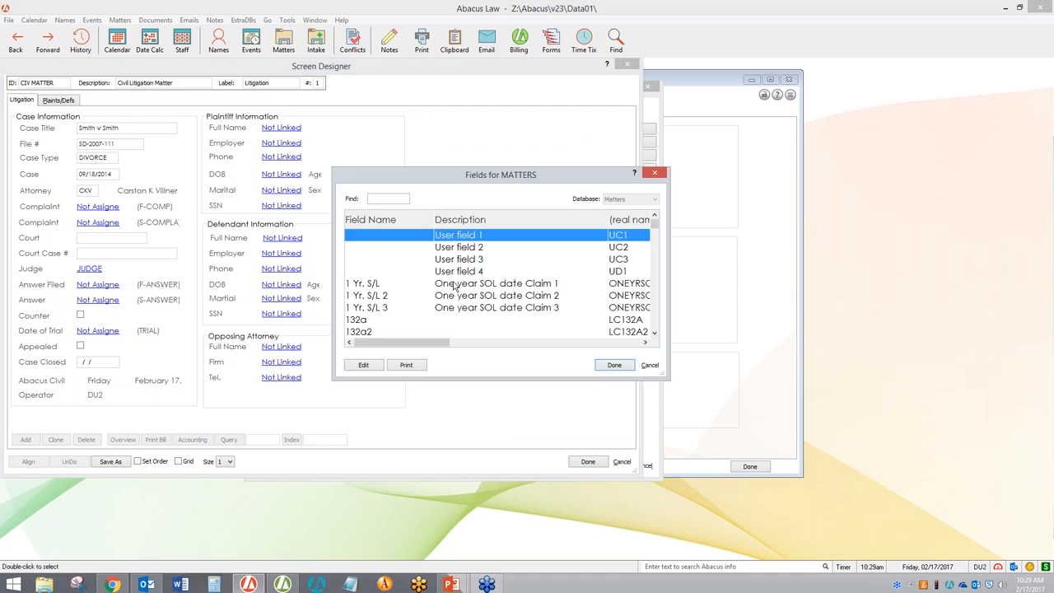
pyautogui.click(452, 277)
pyautogui.doubleClick(470, 296)
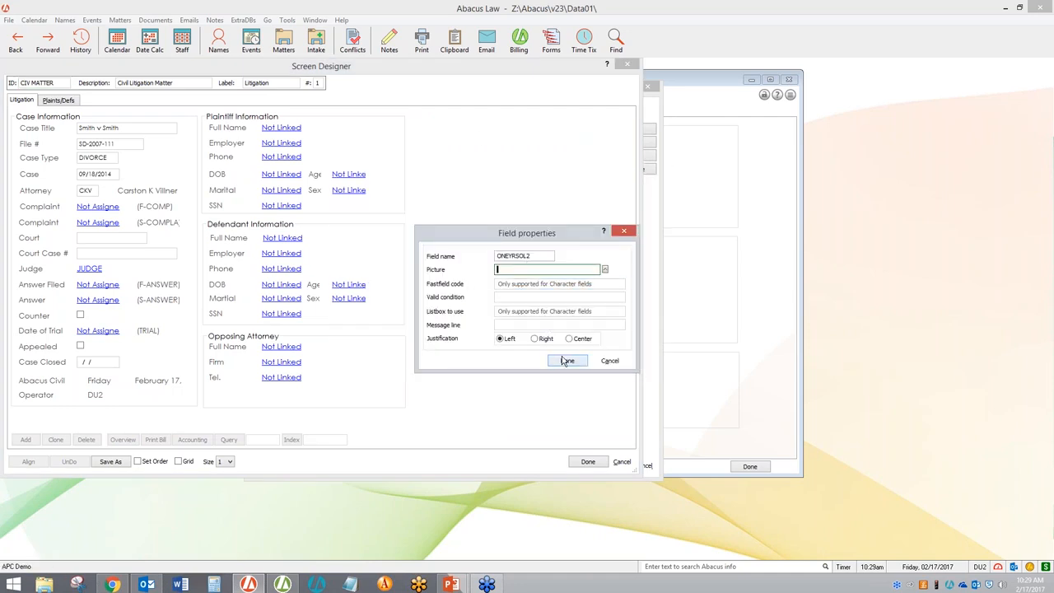
pyautogui.click(566, 362)
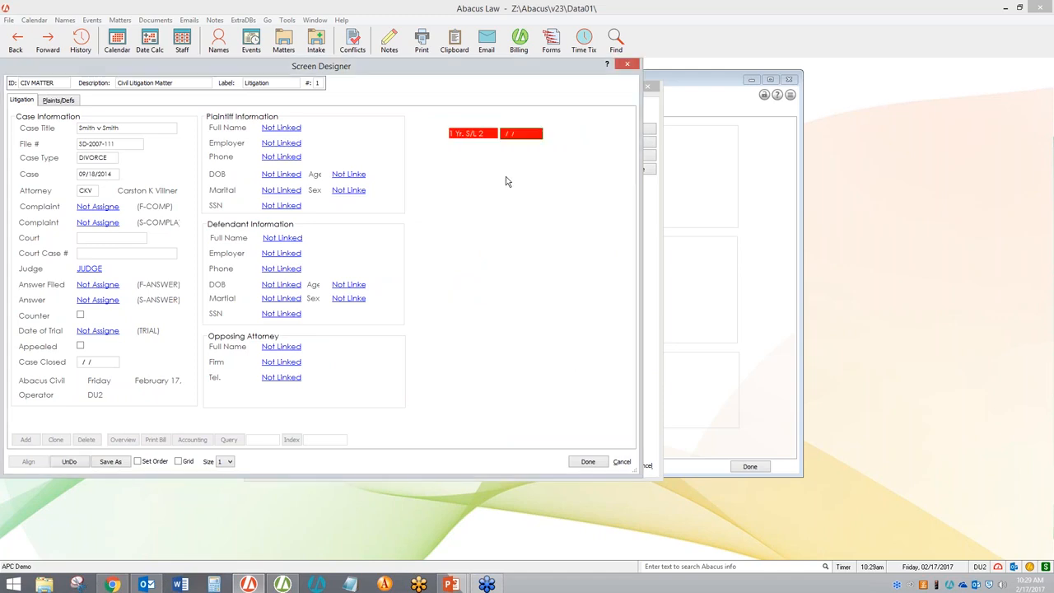
pyautogui.moveTo(483, 134); pyautogui.dragTo(454, 129)
pyautogui.click(461, 169)
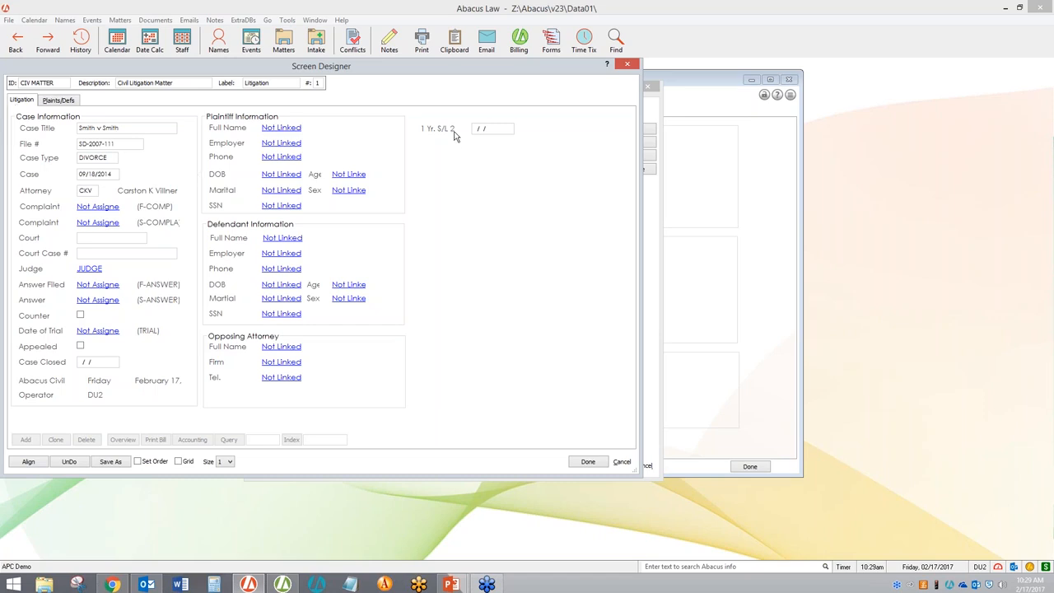
pyautogui.rightClick(443, 203)
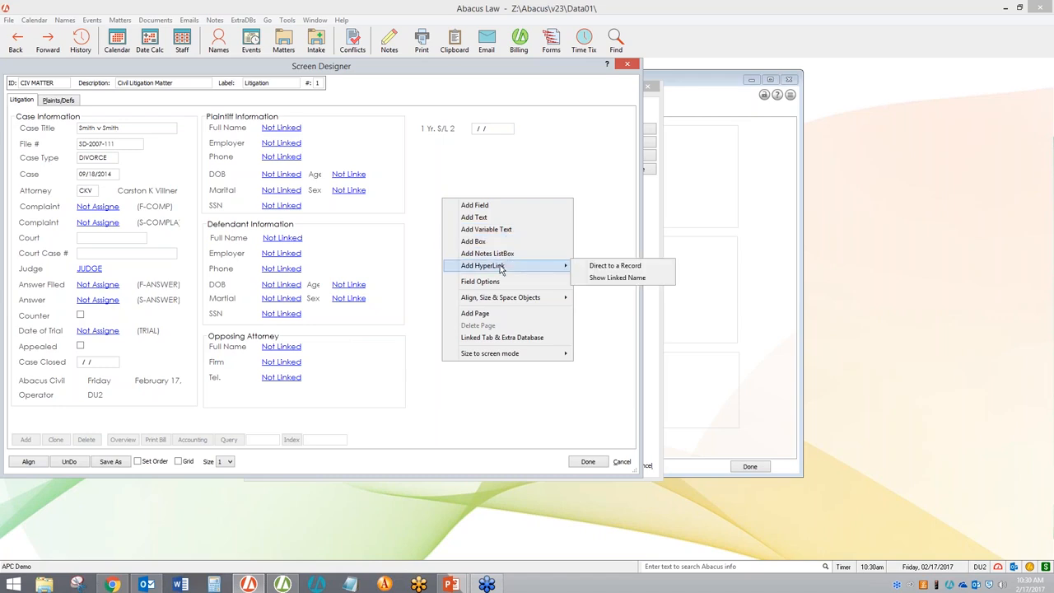
pyautogui.click(463, 155)
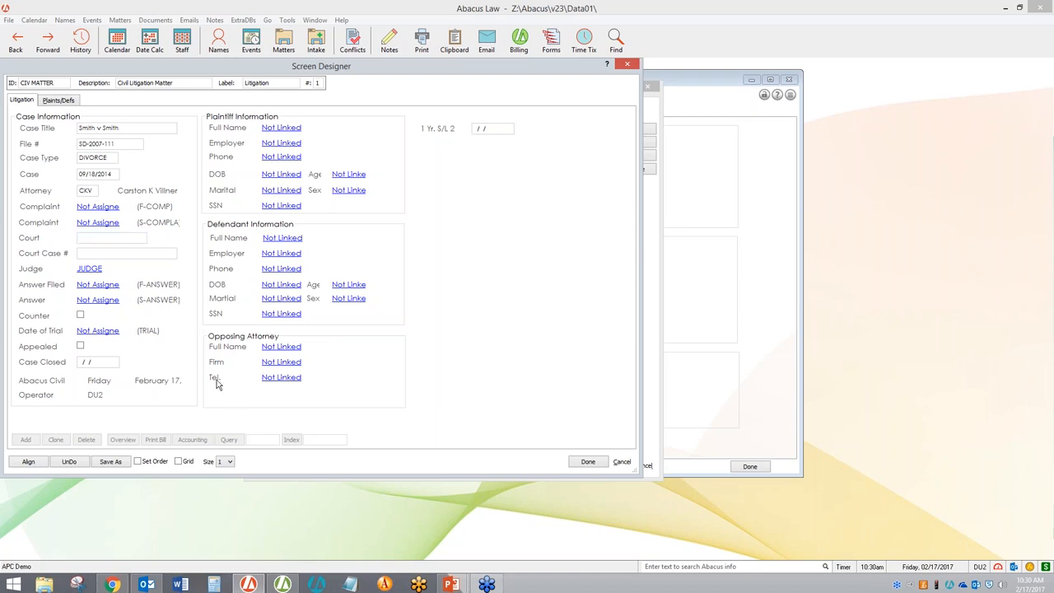
# Delete the Age and Sex labels and links and the SSN link and label from the Defendant Information box
pyautogui.moveTo(437, 313); pyautogui.dragTo(316, 296)
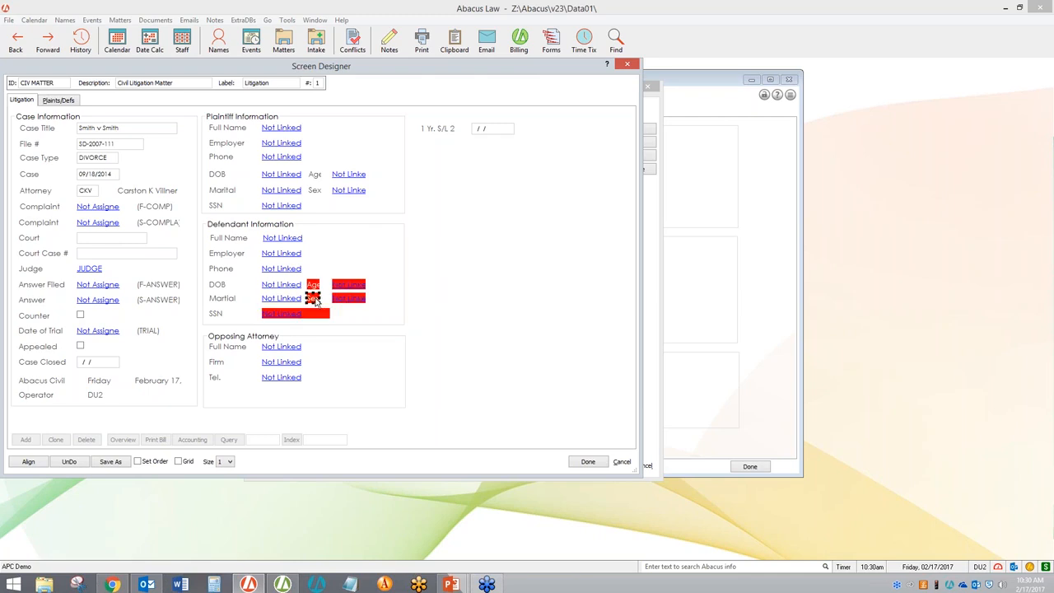
pyautogui.press('Delete')
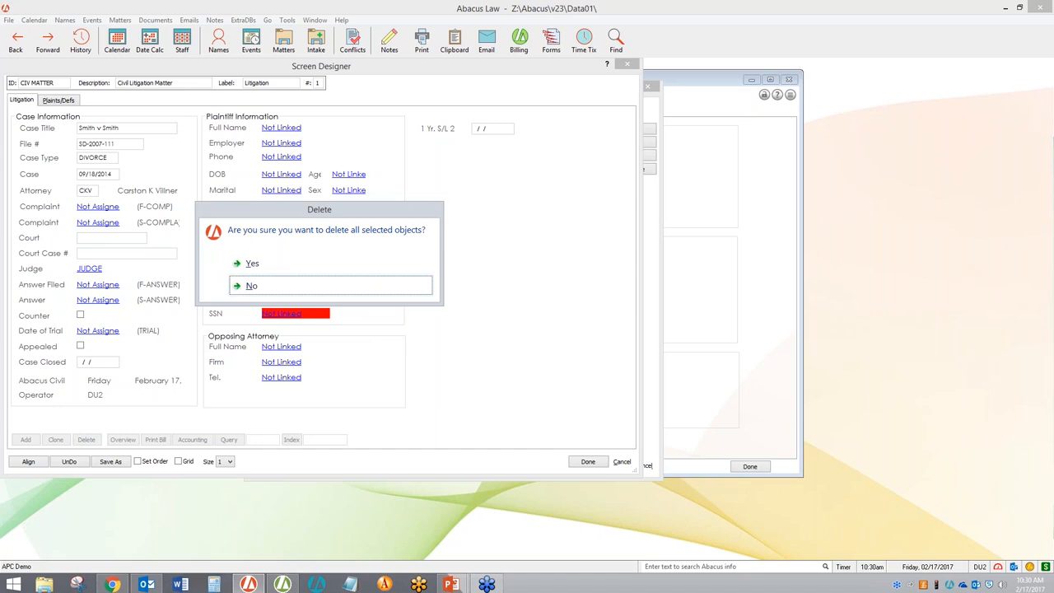
pyautogui.click(280, 264)
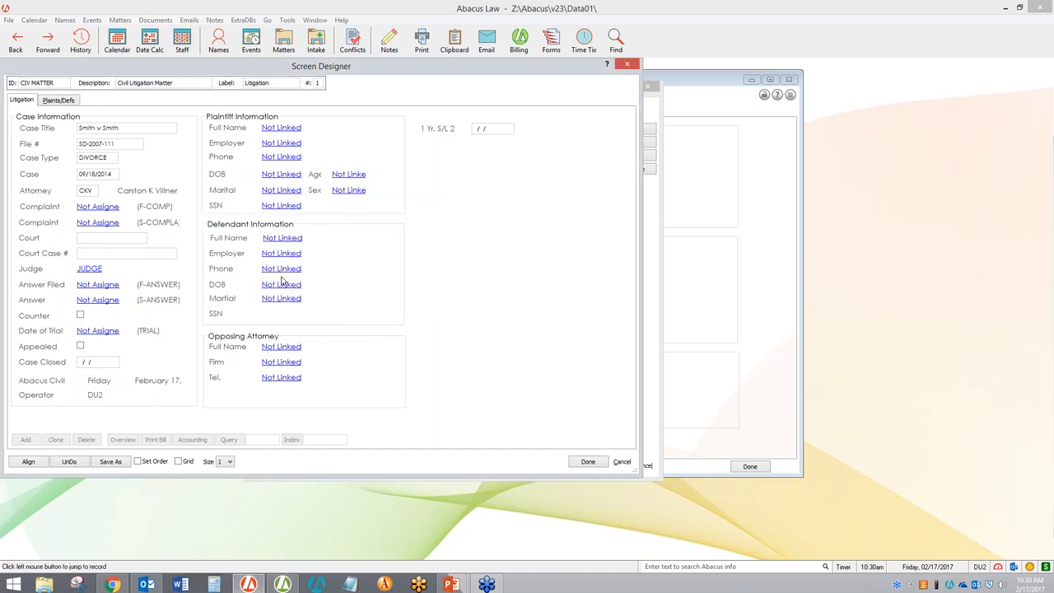
pyautogui.click(216, 314)
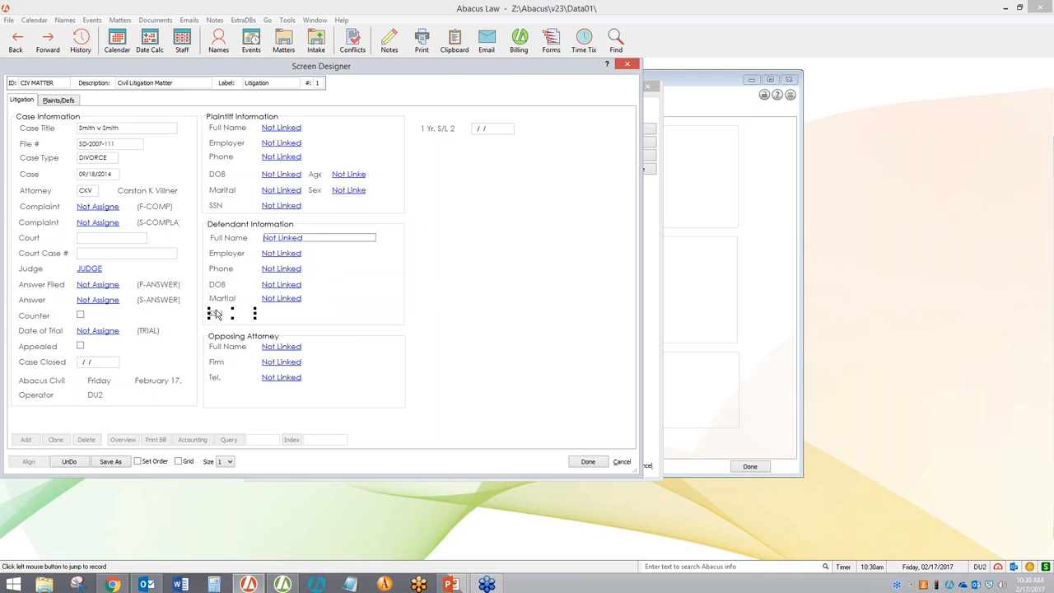
pyautogui.press('Delete')
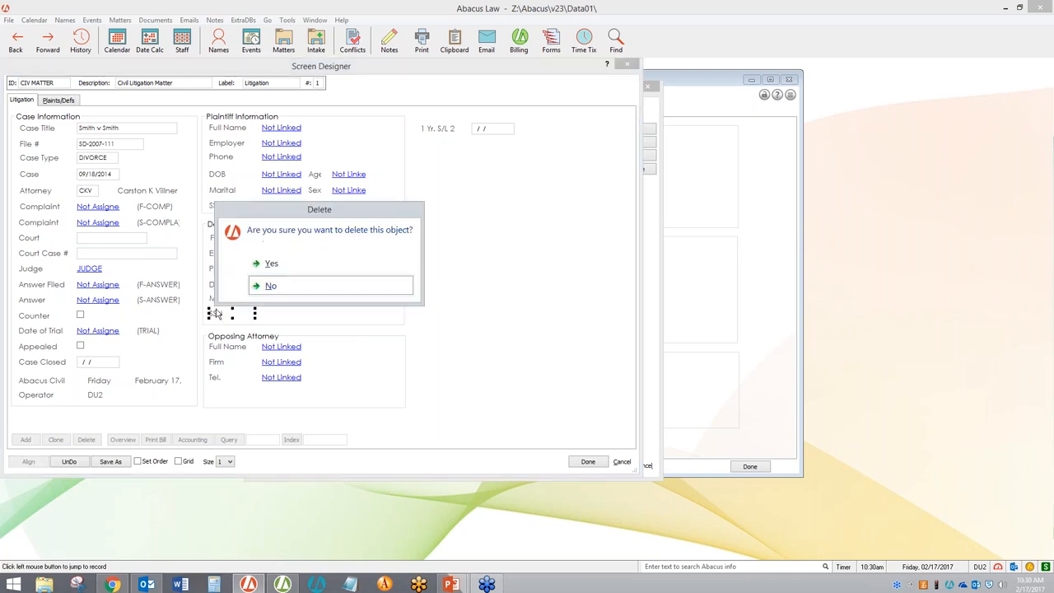
pyautogui.click(257, 269)
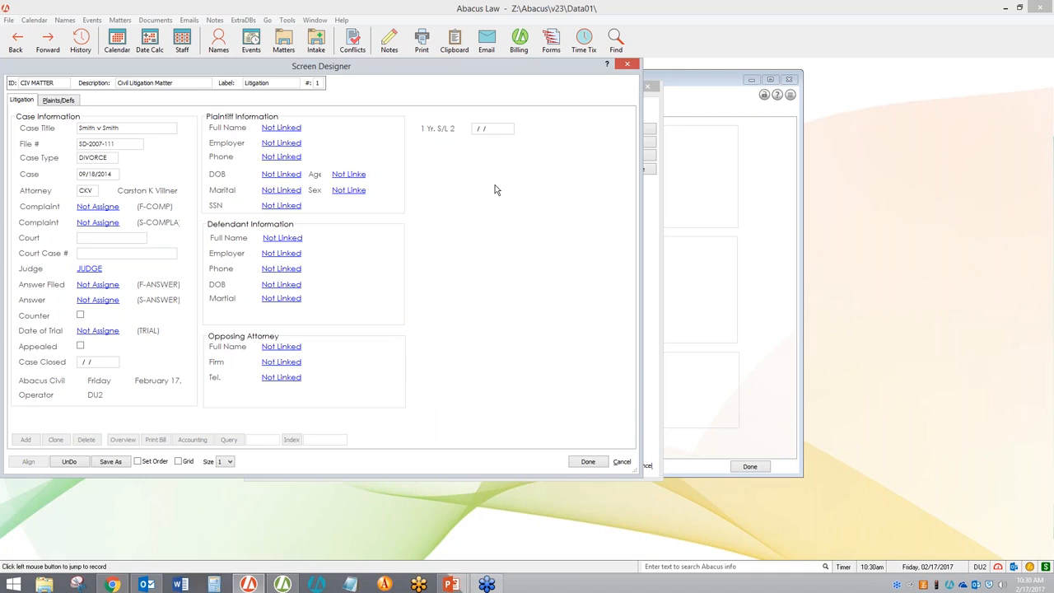
# Switch to Chrome and view the contact details and question form on the Abacus Client Support page
pyautogui.click(115, 583)
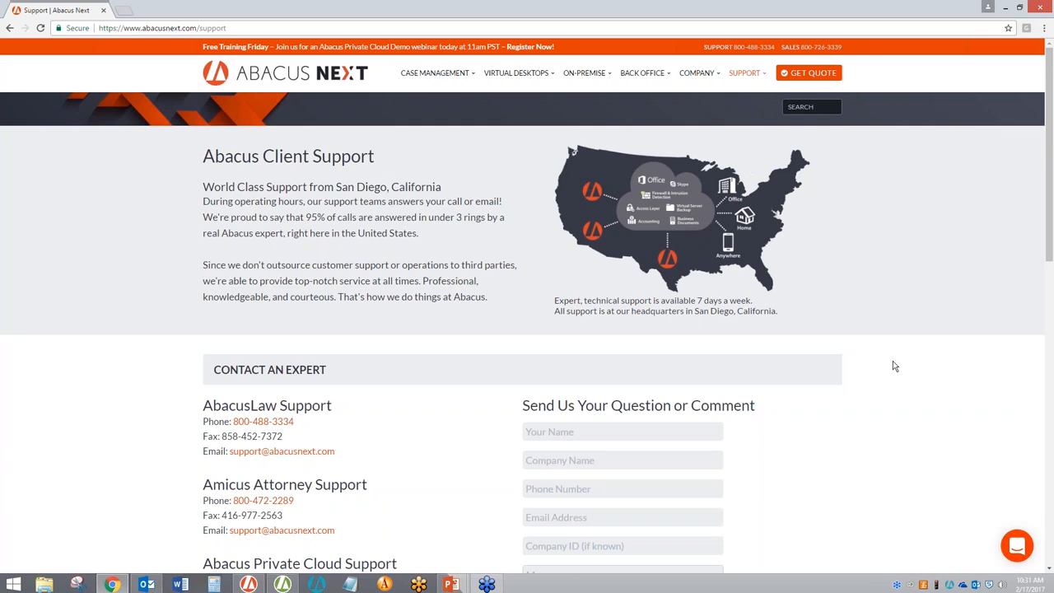
pyautogui.scroll(-1, 895, 365)
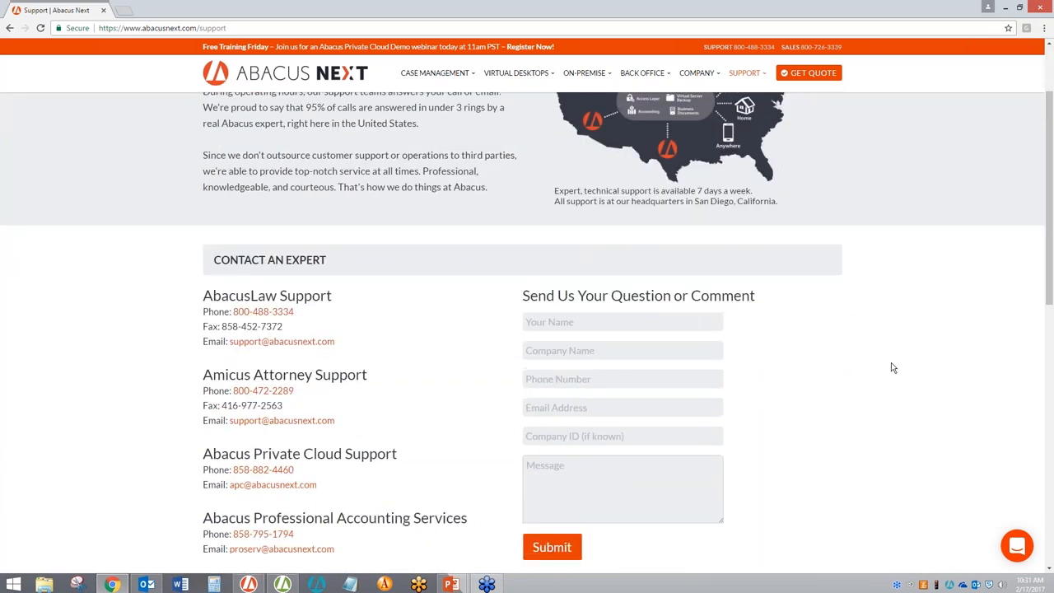